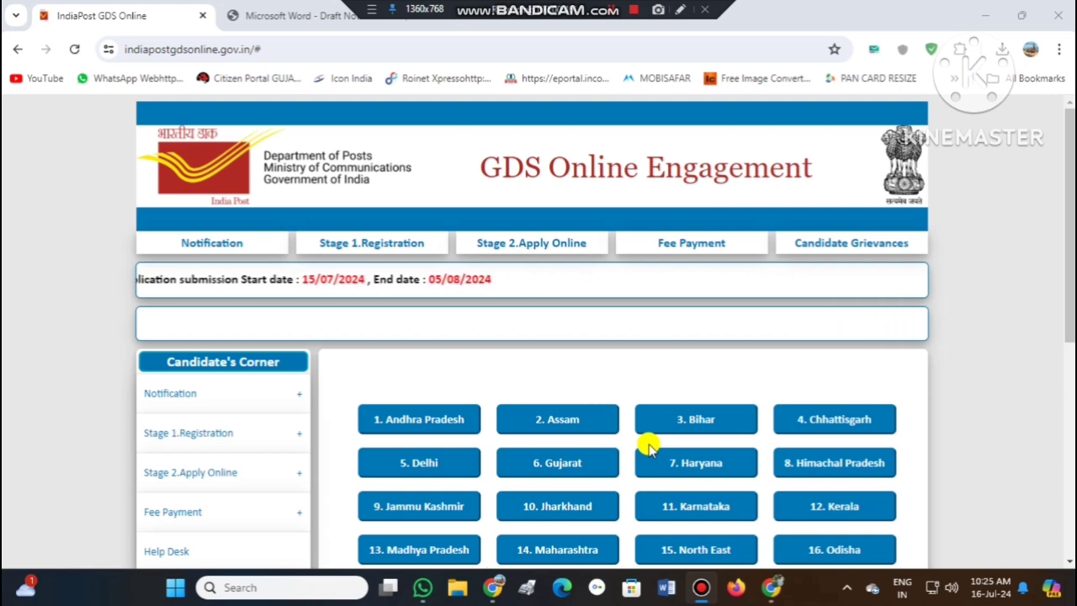
Step: Open the Gujarat circle, list the posts for the Panchmahals division, and examine the community of the Aniyad BO post
{"action": "scroll", "coordinate": [648, 446], "scroll_direction": "down", "scroll_amount": 2}
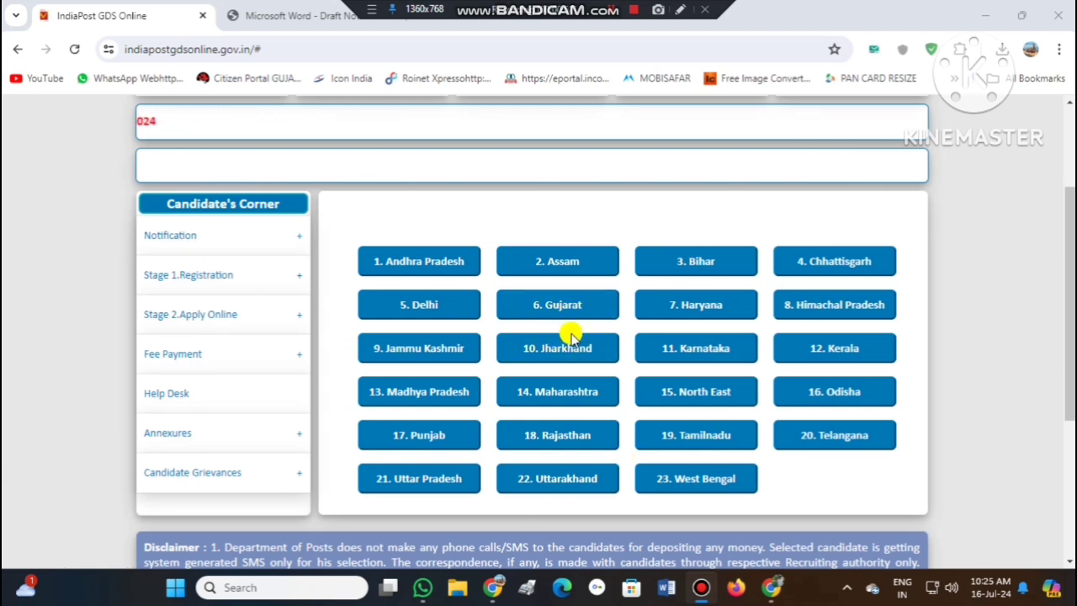
{"action": "left_click", "coordinate": [570, 304]}
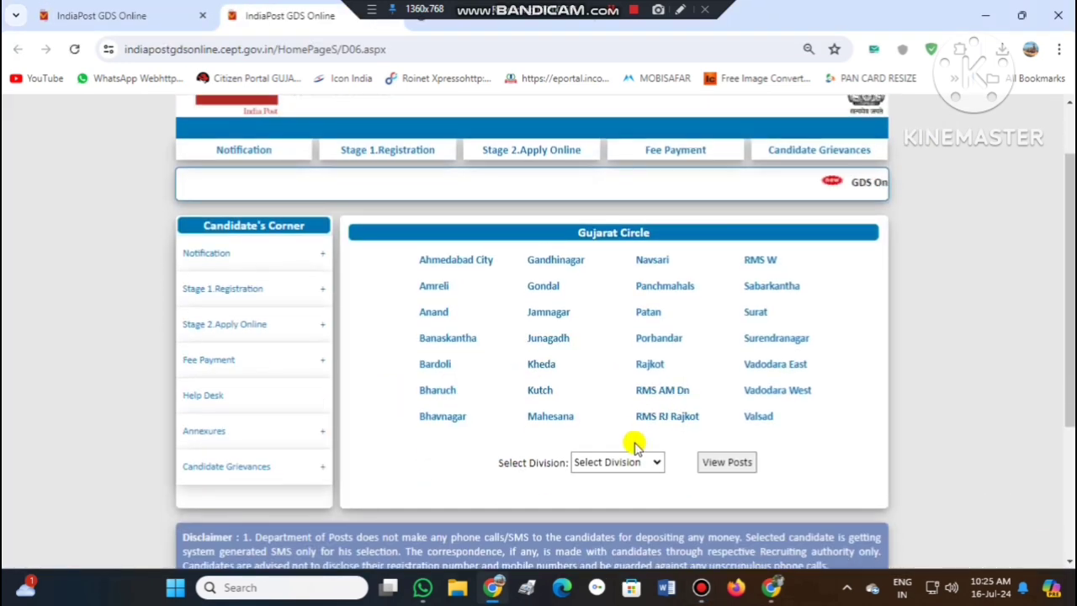
{"action": "left_click", "coordinate": [618, 465]}
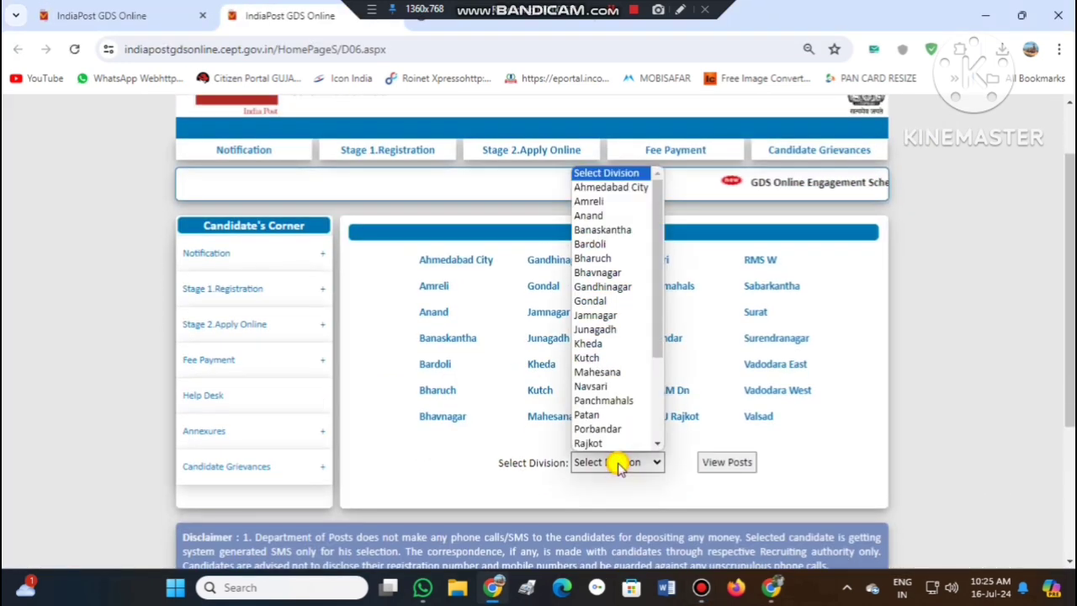
{"action": "left_click", "coordinate": [606, 401]}
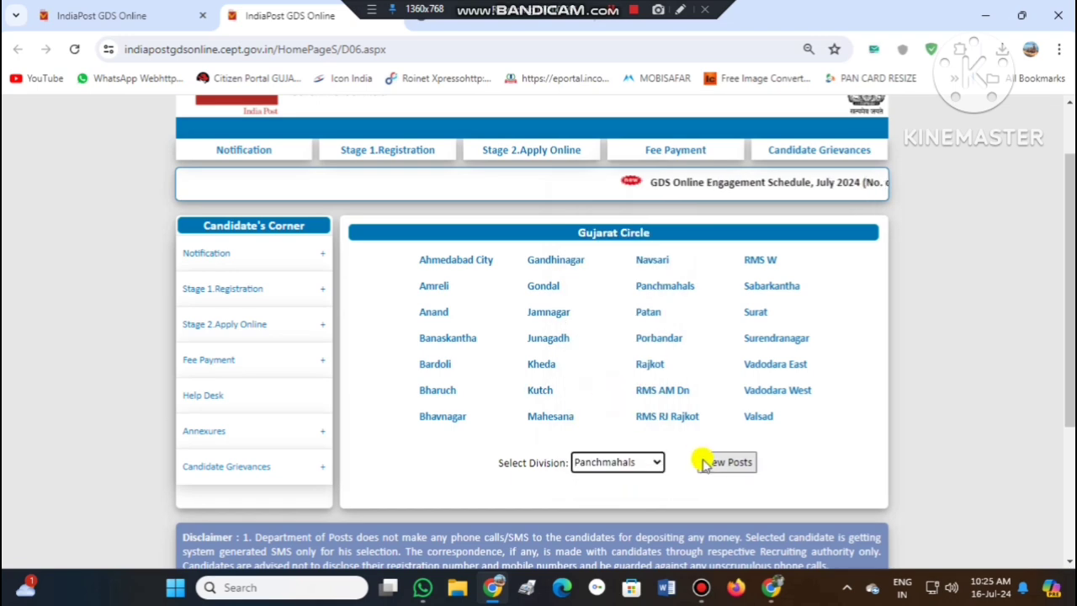
{"action": "left_click", "coordinate": [711, 462]}
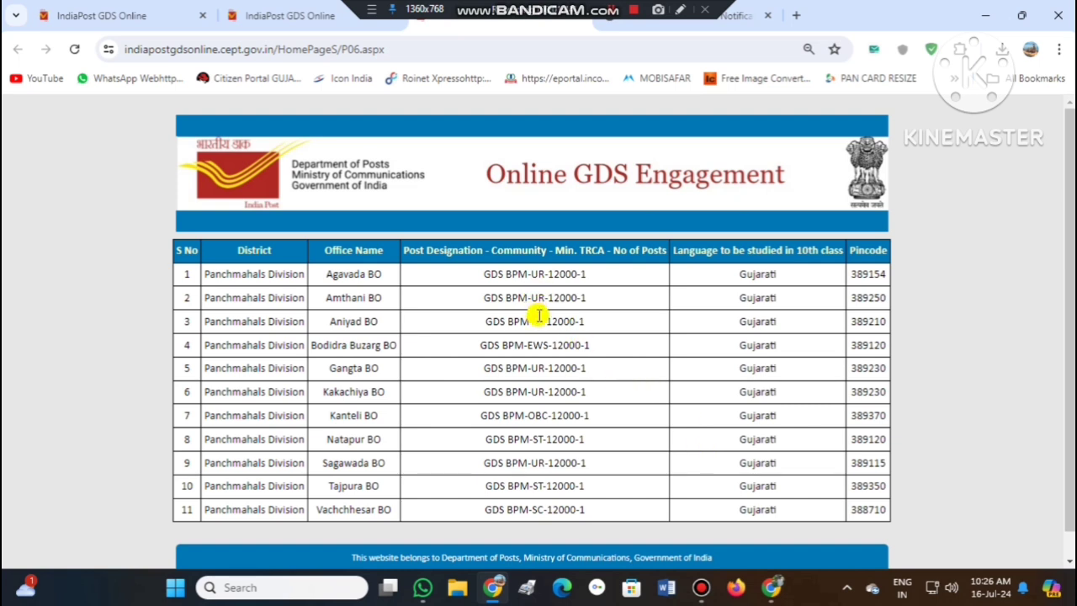
{"action": "left_click_drag", "start_coordinate": [532, 317], "coordinate": [545, 316]}
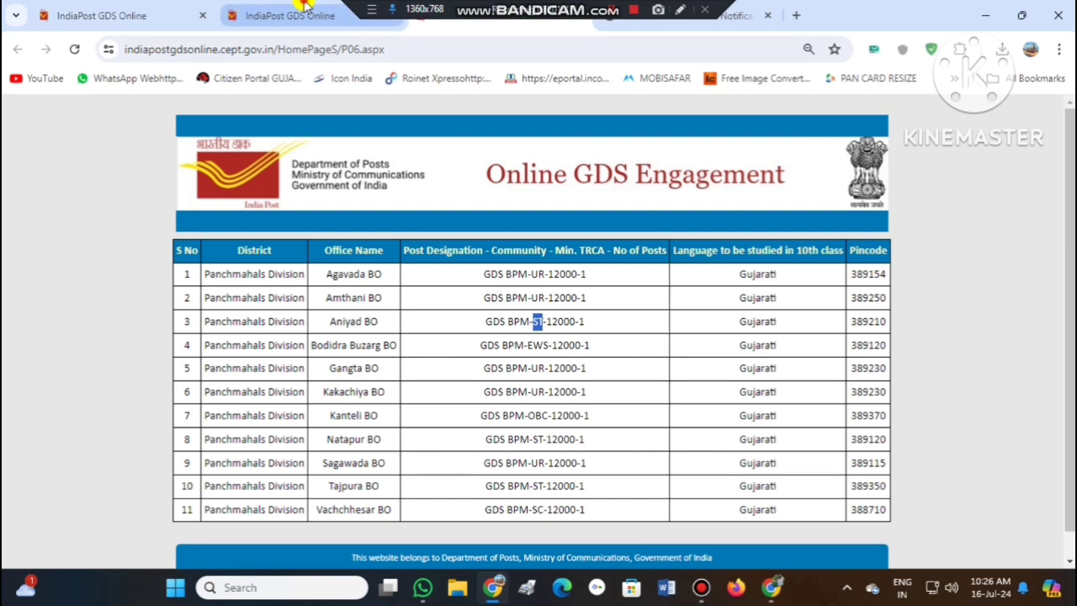
Step: Return to the Gujarat Circle page and open the Stage 1 registration form
{"action": "left_click", "coordinate": [341, 17]}
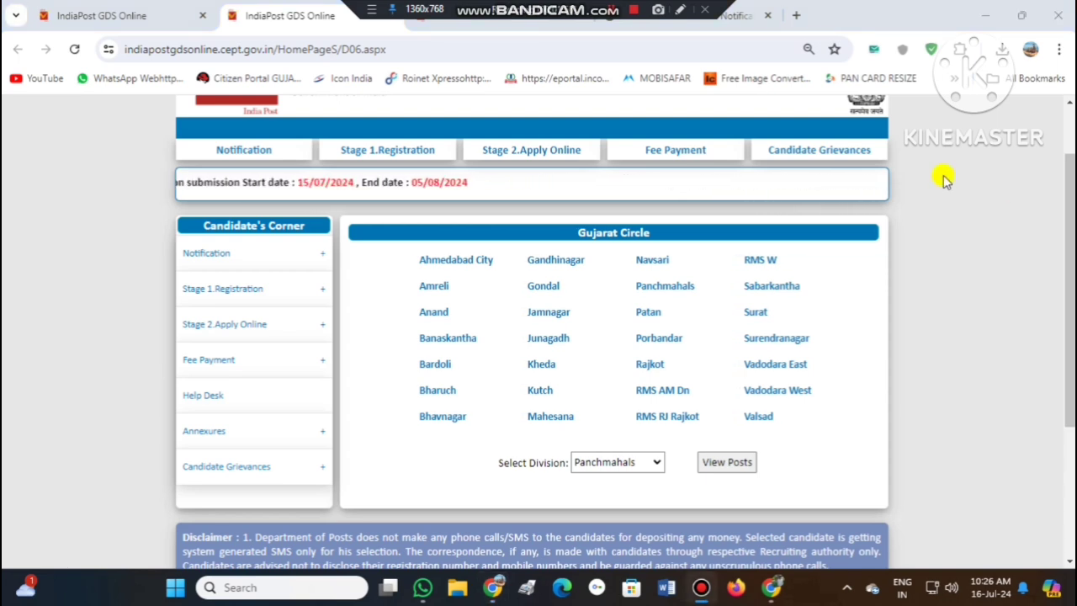
{"action": "mouse_move", "coordinate": [377, 154]}
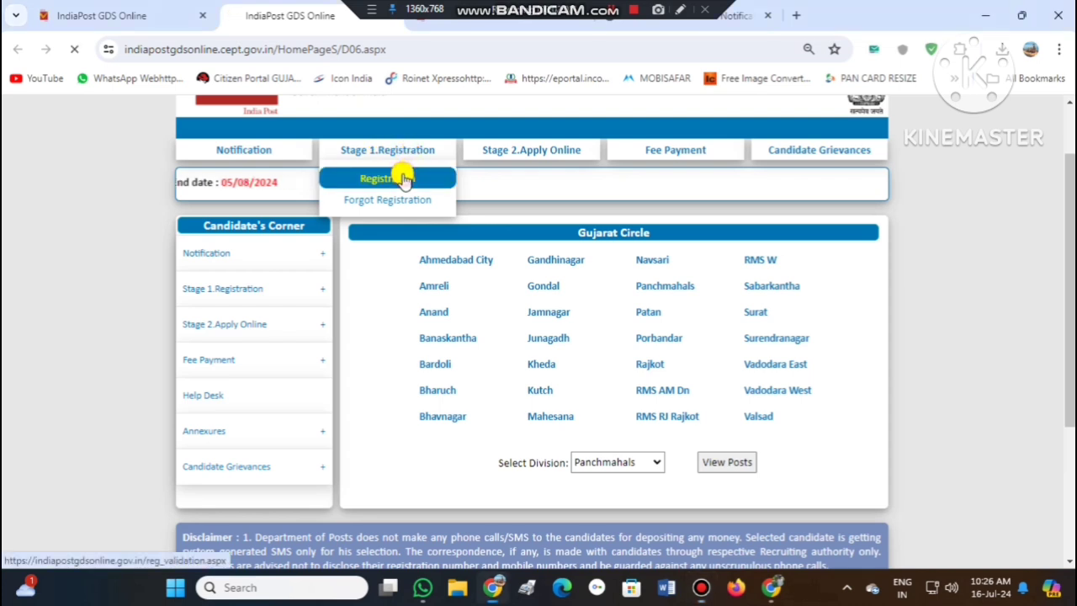
{"action": "left_click", "coordinate": [405, 179]}
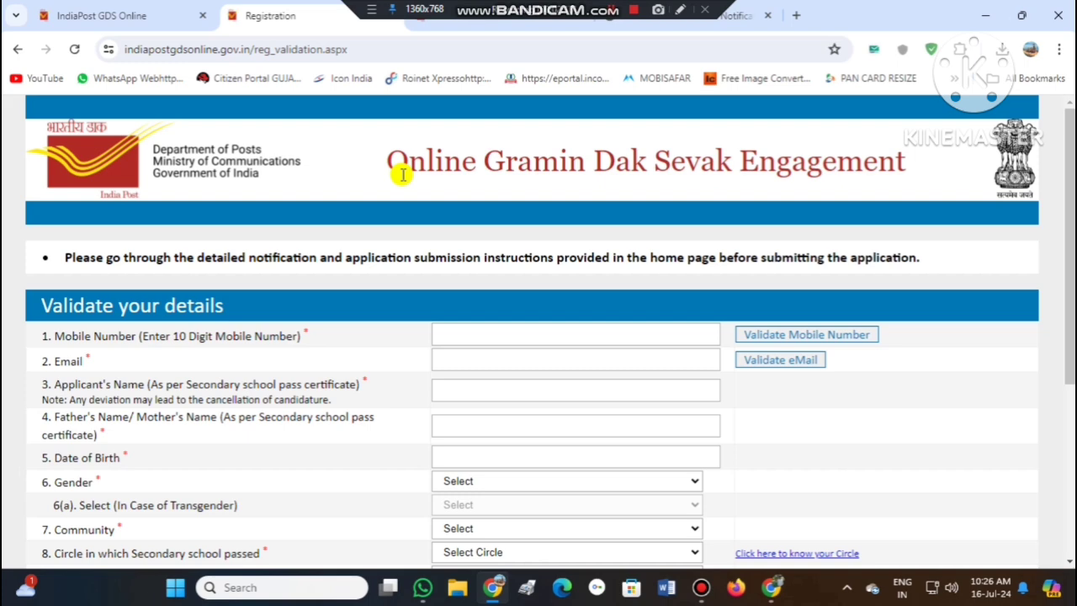
Step: Mark the Mobile Number and Email labels and their validation buttons with red rectangles, and leave the drawing mode
{"action": "scroll", "coordinate": [336, 193], "scroll_direction": "down", "scroll_amount": 2}
{"action": "scroll", "coordinate": [270, 204], "scroll_direction": "up", "scroll_amount": 1}
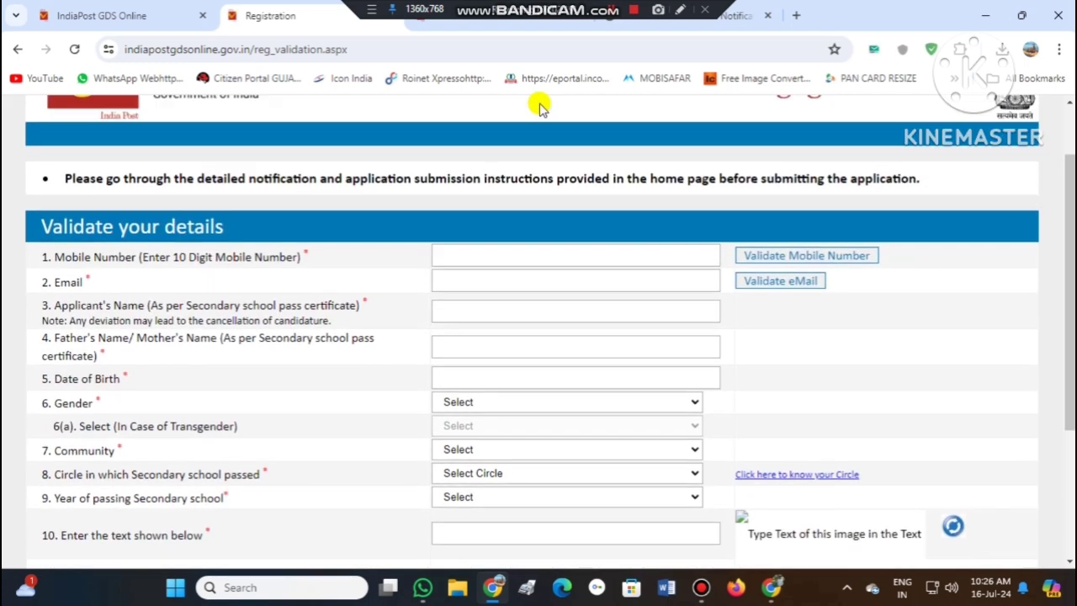
{"action": "left_click", "coordinate": [681, 11]}
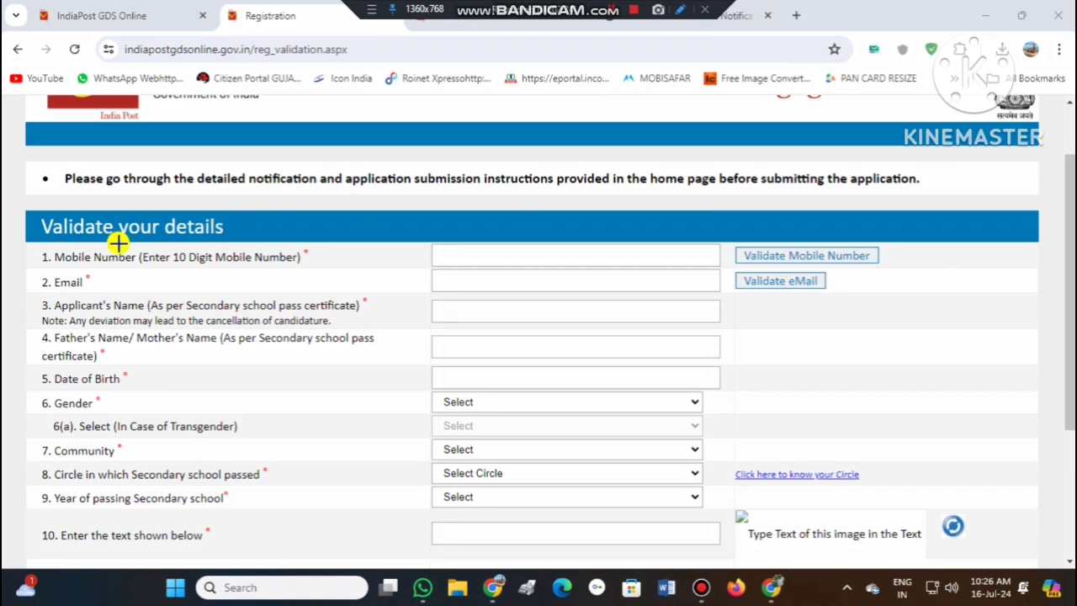
{"action": "mouse_move", "coordinate": [19, 248]}
{"action": "left_mouse_down"}
{"action": "mouse_move", "coordinate": [161, 284]}
{"action": "mouse_move", "coordinate": [314, 271]}
{"action": "left_mouse_up"}
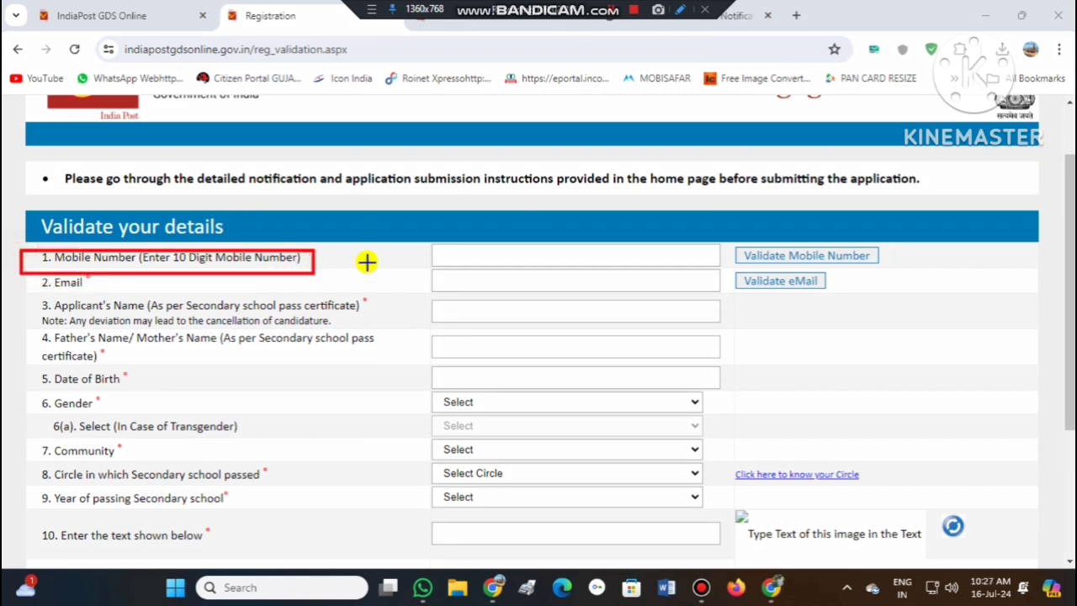
{"action": "mouse_move", "coordinate": [731, 239]}
{"action": "left_mouse_down"}
{"action": "mouse_move", "coordinate": [745, 259]}
{"action": "mouse_move", "coordinate": [853, 255]}
{"action": "mouse_move", "coordinate": [897, 266]}
{"action": "left_mouse_up"}
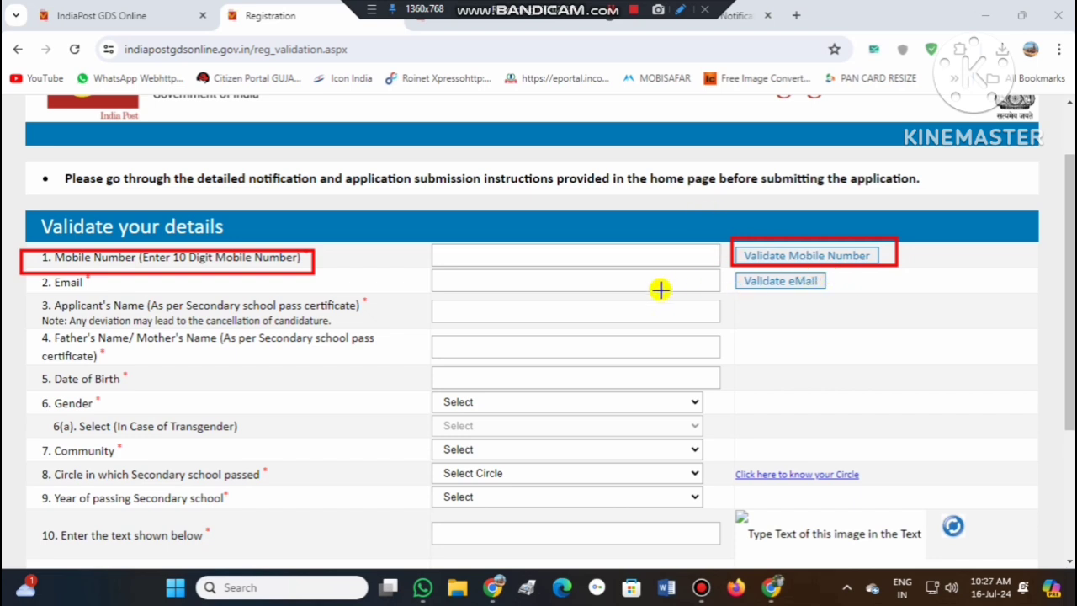
{"action": "mouse_move", "coordinate": [14, 275]}
{"action": "left_mouse_down"}
{"action": "mouse_move", "coordinate": [89, 299]}
{"action": "mouse_move", "coordinate": [135, 296]}
{"action": "left_mouse_up"}
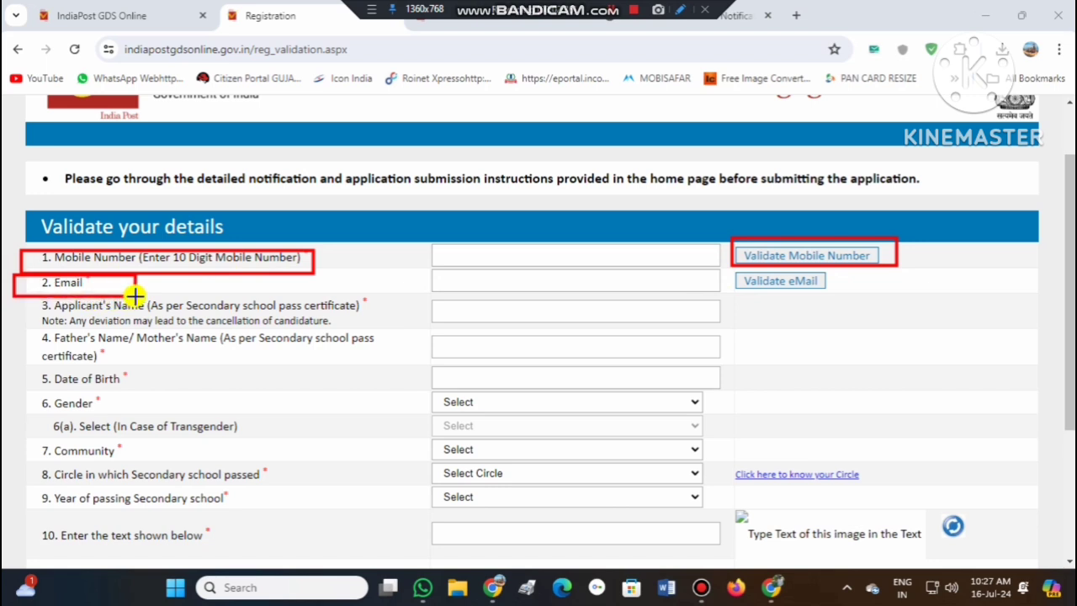
{"action": "left_click_drag", "start_coordinate": [739, 268], "coordinate": [837, 299]}
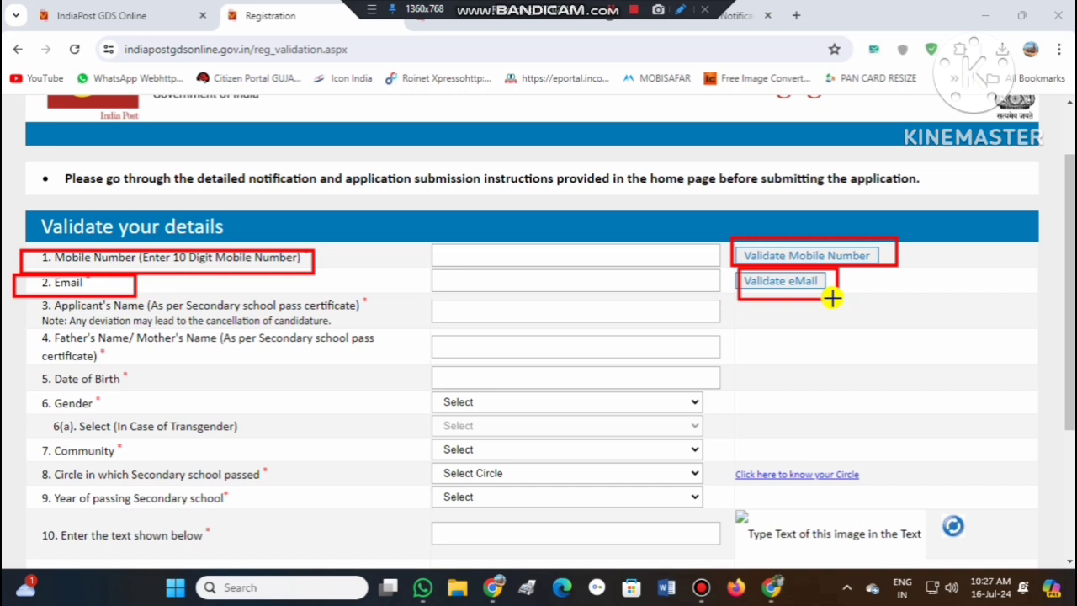
{"action": "left_click", "coordinate": [679, 11]}
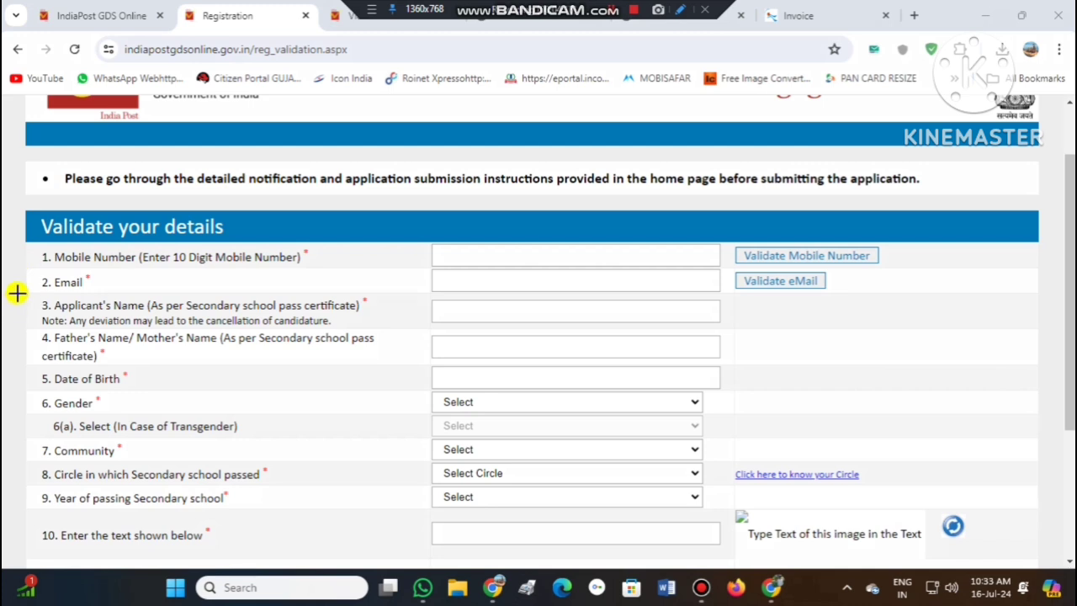
Step: Mark the Applicant's Name, Father's/Mother's Name and Date of Birth entries with red boxes and lines, and leave the drawing mode
{"action": "mouse_move", "coordinate": [17, 294]}
{"action": "left_mouse_down"}
{"action": "mouse_move", "coordinate": [39, 326]}
{"action": "mouse_move", "coordinate": [372, 331]}
{"action": "left_mouse_up"}
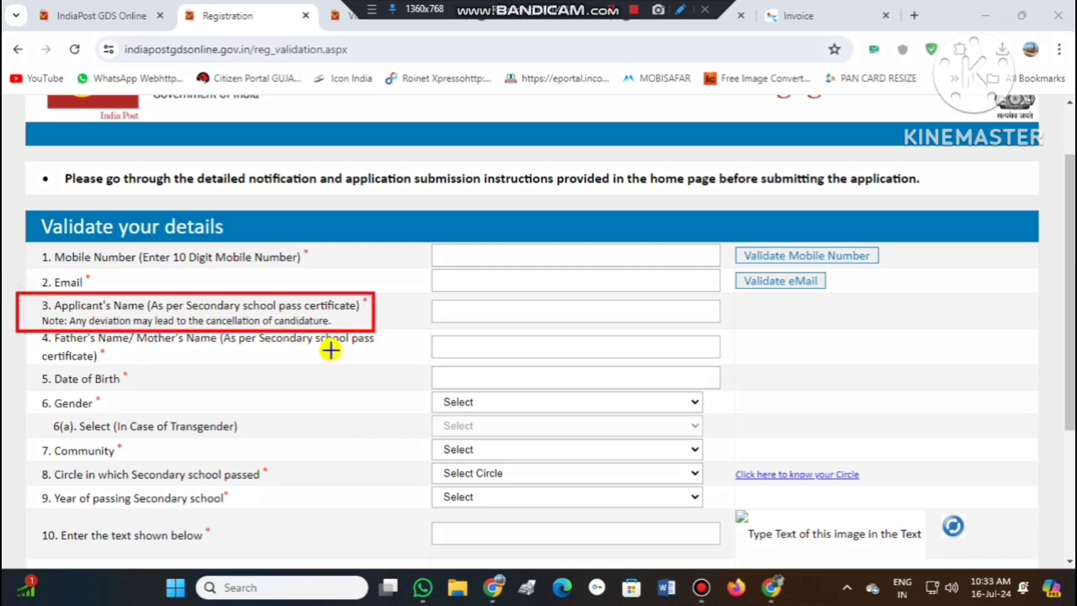
{"action": "mouse_move", "coordinate": [2, 332]}
{"action": "left_mouse_down"}
{"action": "mouse_move", "coordinate": [39, 354]}
{"action": "mouse_move", "coordinate": [370, 351]}
{"action": "left_mouse_up"}
{"action": "left_click_drag", "start_coordinate": [466, 347], "coordinate": [551, 348]}
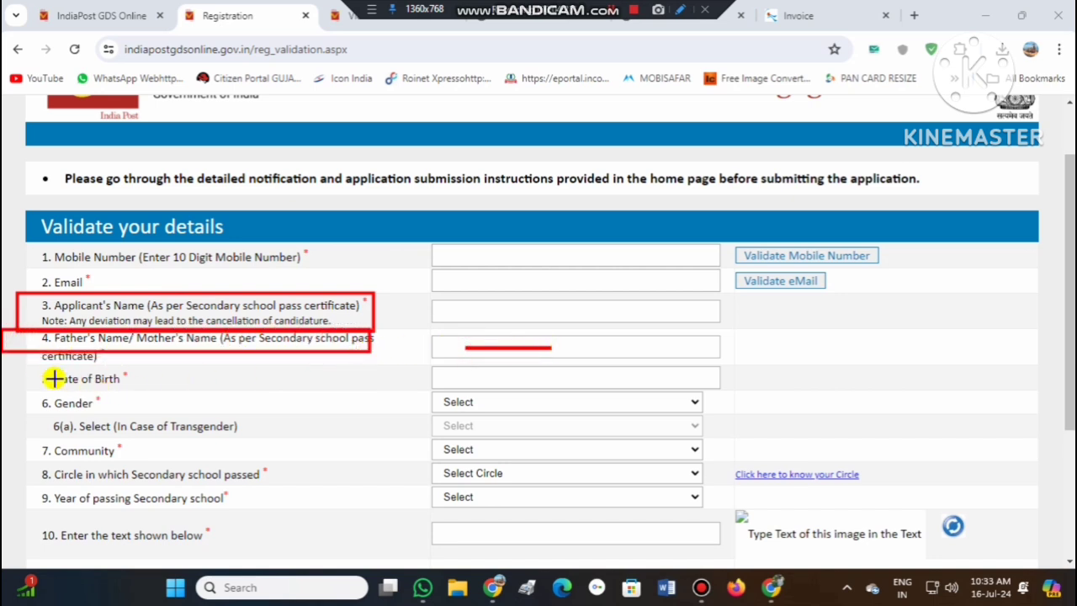
{"action": "mouse_move", "coordinate": [18, 365]}
{"action": "left_mouse_down"}
{"action": "mouse_move", "coordinate": [144, 379]}
{"action": "mouse_move", "coordinate": [151, 392]}
{"action": "left_mouse_up"}
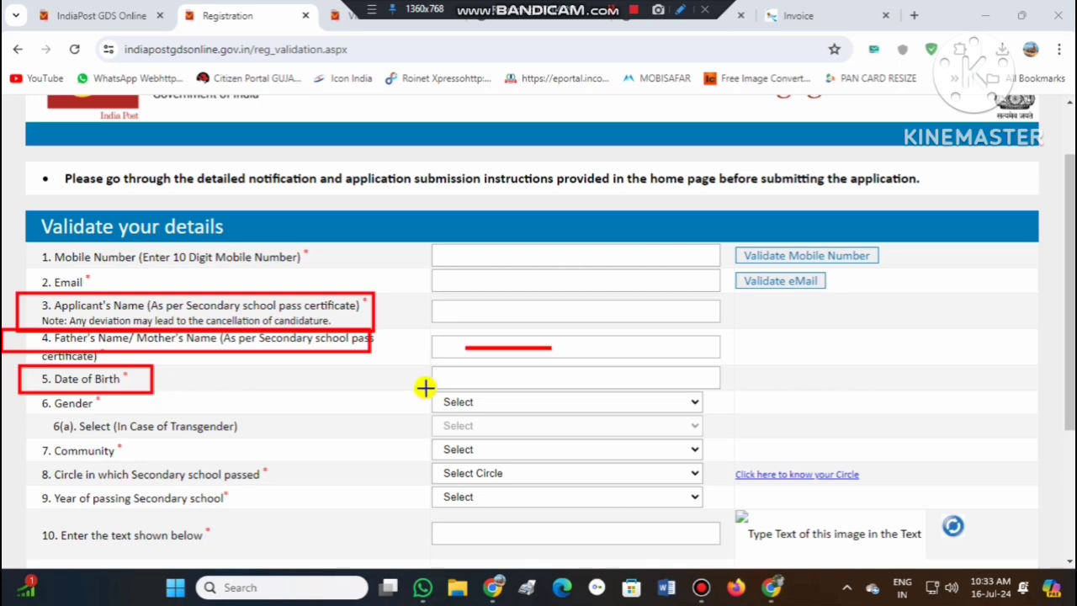
{"action": "left_click_drag", "start_coordinate": [451, 376], "coordinate": [558, 376]}
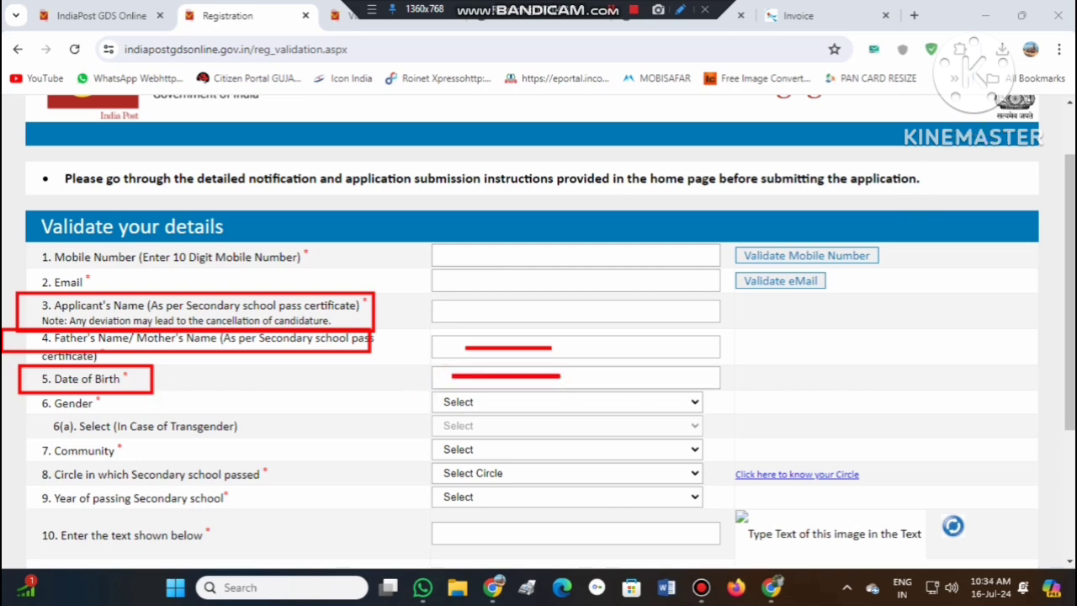
{"action": "scroll", "coordinate": [447, 295], "scroll_direction": "down", "scroll_amount": 2}
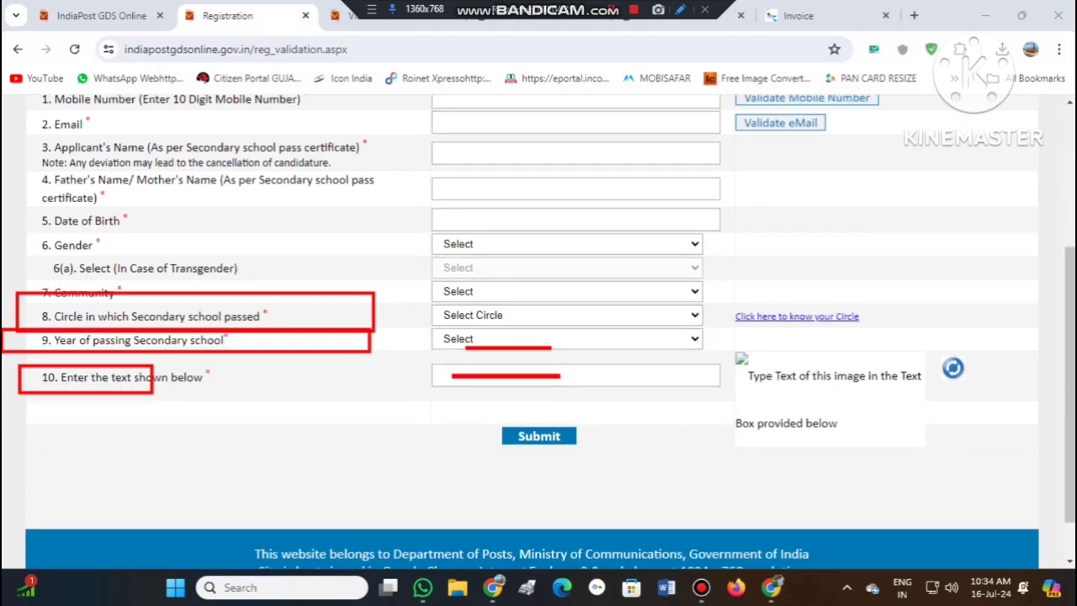
{"action": "left_click", "coordinate": [682, 9]}
Step: Set the applicant's gender to Male in the registration form
{"action": "scroll", "coordinate": [379, 278], "scroll_direction": "up", "scroll_amount": 1}
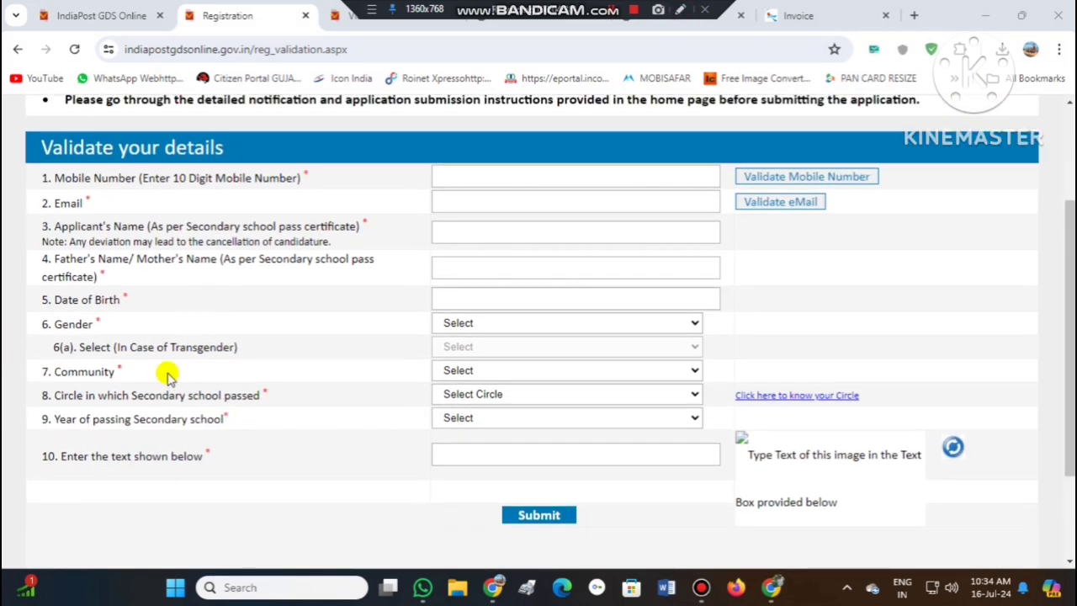
{"action": "left_click", "coordinate": [478, 303]}
{"action": "left_click", "coordinate": [479, 325]}
{"action": "left_click", "coordinate": [395, 326]}
{"action": "left_click", "coordinate": [473, 323]}
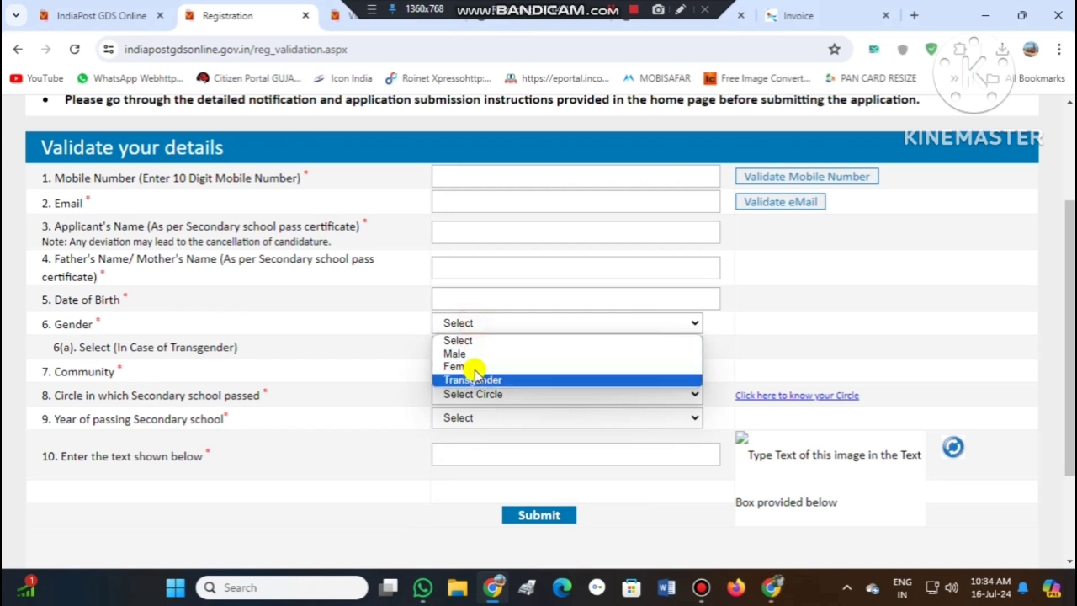
{"action": "left_click", "coordinate": [481, 353]}
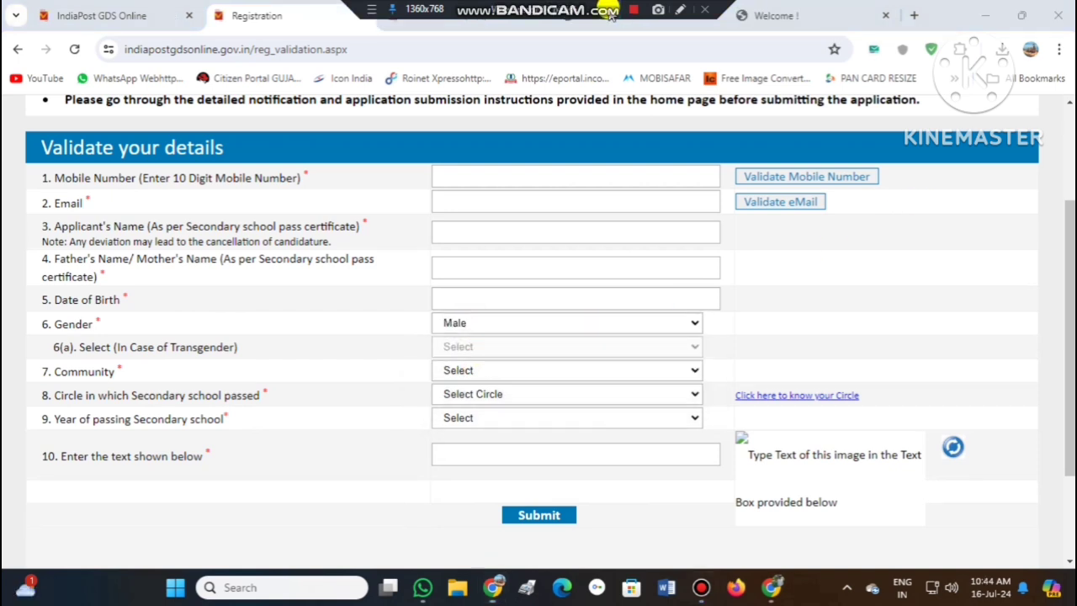
Step: Set the circle in which secondary school was passed to Gujarat and the community to UR
{"action": "left_click", "coordinate": [523, 370]}
{"action": "left_click", "coordinate": [517, 372]}
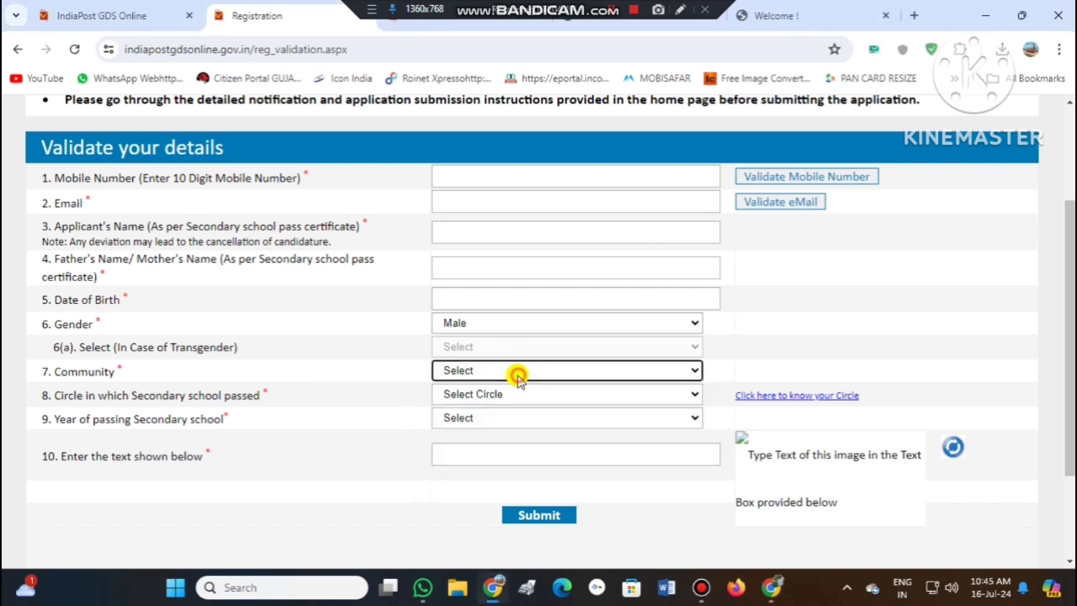
{"action": "left_click", "coordinate": [475, 391]}
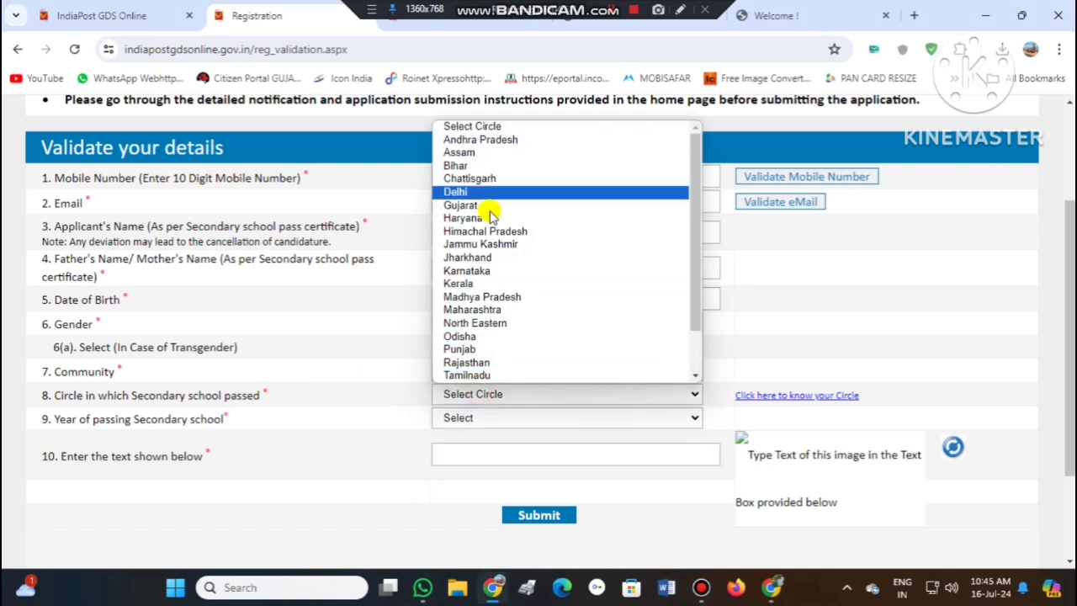
{"action": "left_click", "coordinate": [477, 207]}
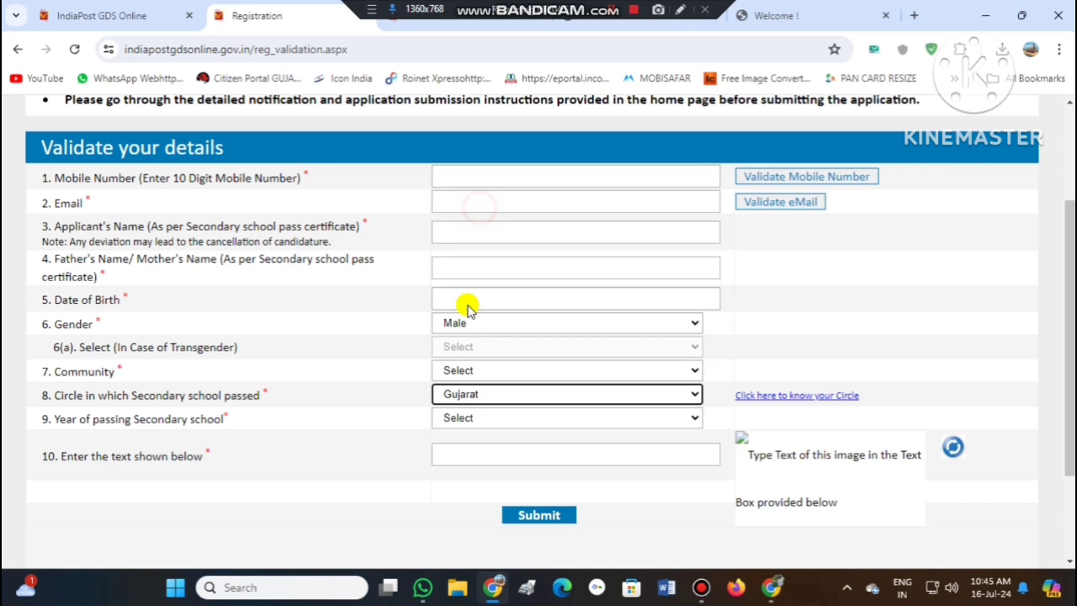
{"action": "left_click", "coordinate": [486, 370]}
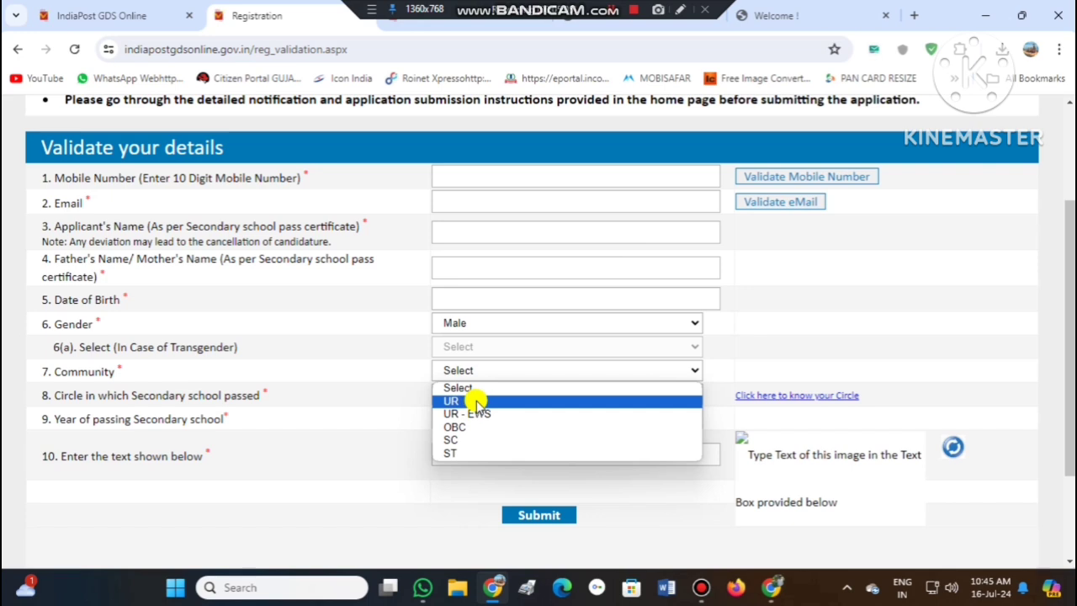
{"action": "left_click", "coordinate": [477, 401]}
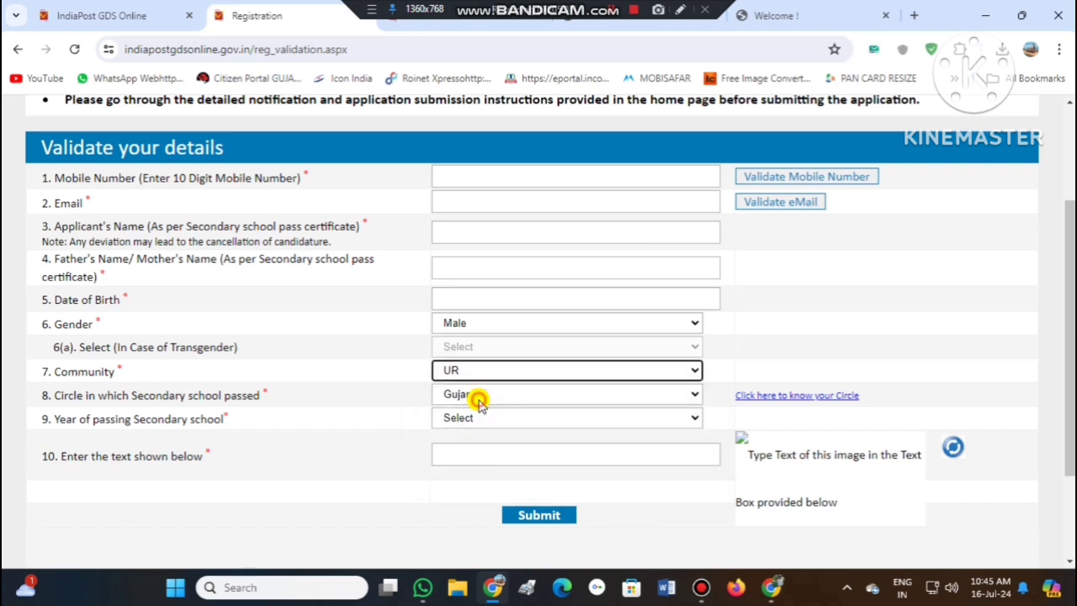
Step: Set the year of passing secondary school to 1976 and activate the captcha text field
{"action": "left_click", "coordinate": [478, 417]}
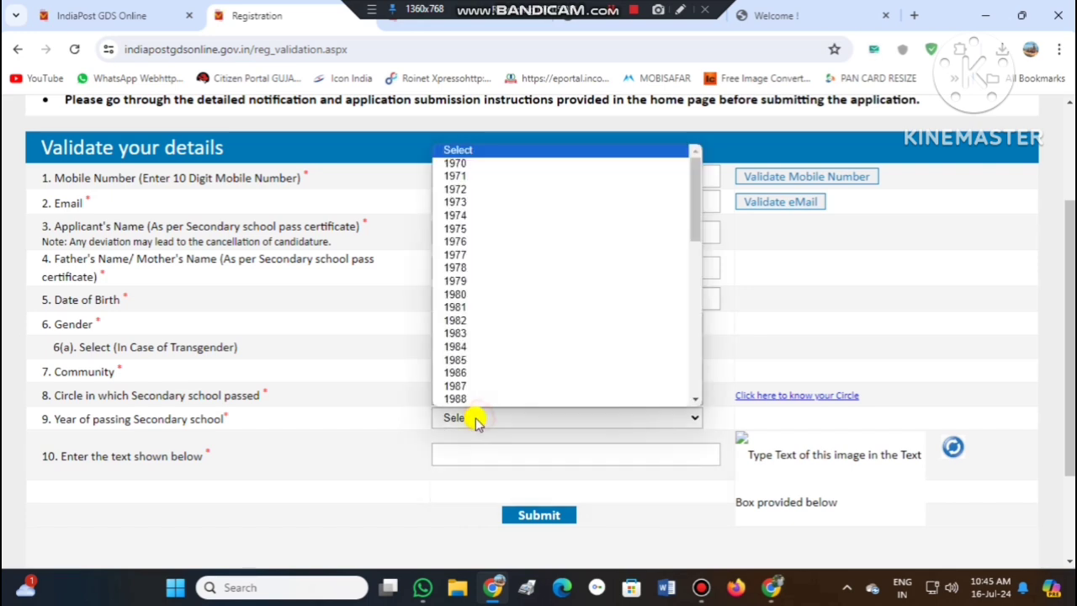
{"action": "left_click", "coordinate": [497, 242]}
{"action": "scroll", "coordinate": [428, 438], "scroll_direction": "down", "scroll_amount": 2}
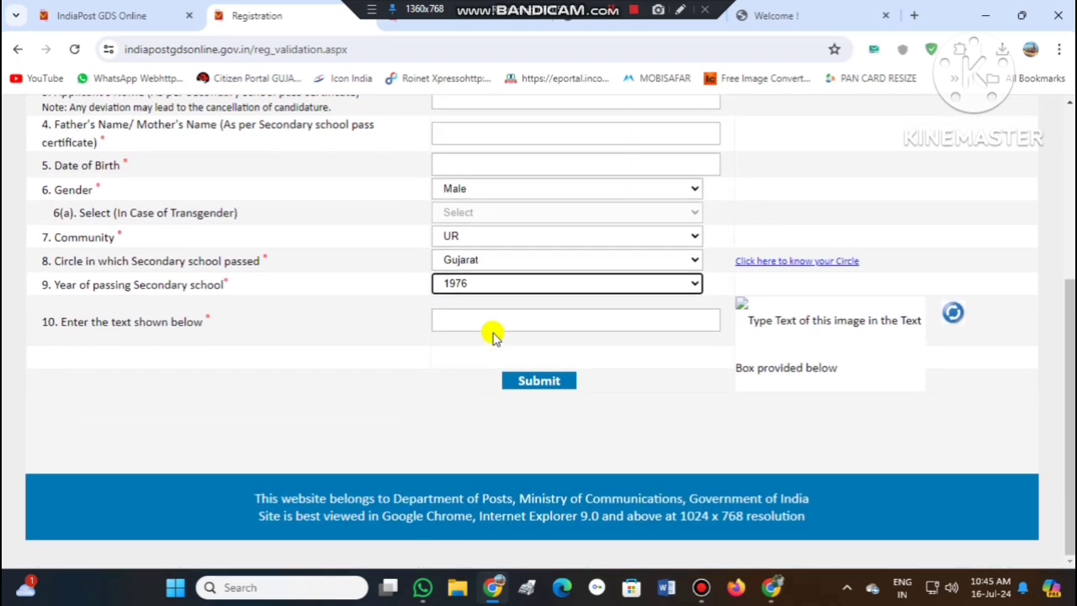
{"action": "left_click", "coordinate": [494, 321]}
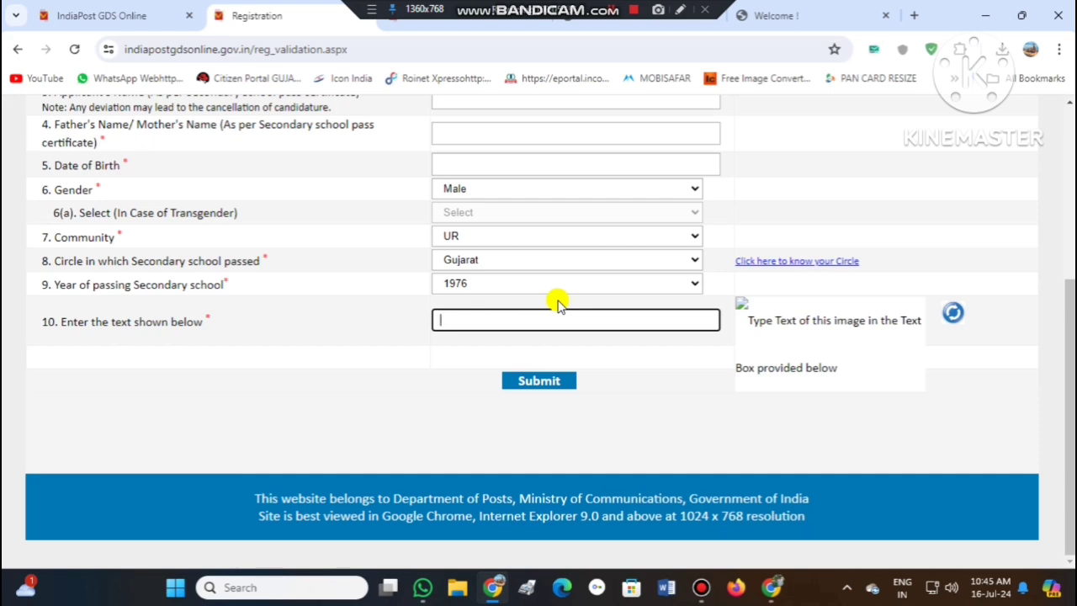
{"action": "scroll", "coordinate": [557, 303], "scroll_direction": "up", "scroll_amount": 4}
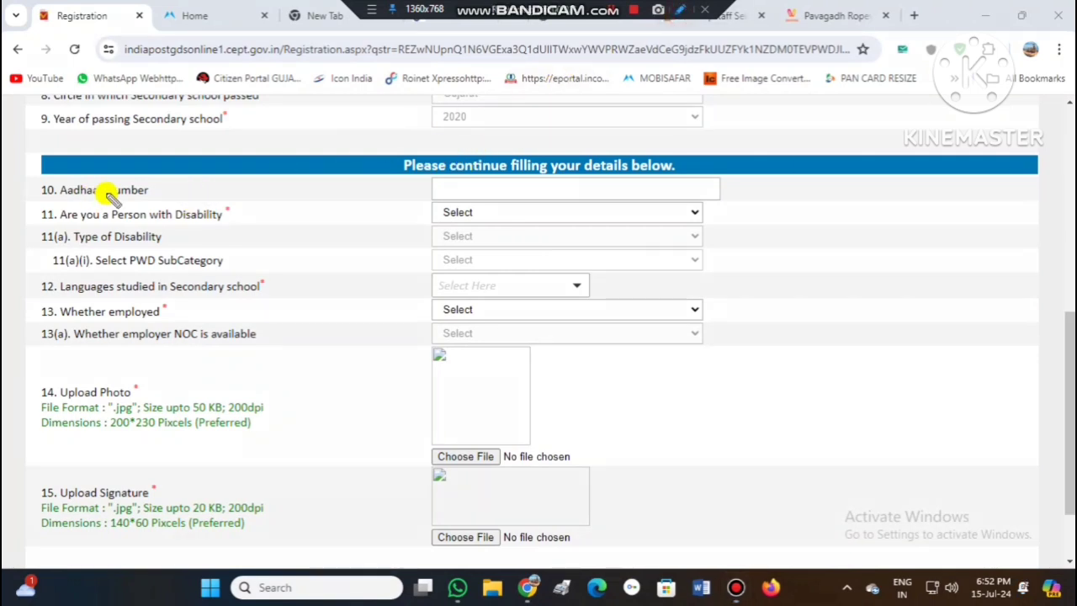
Step: Draw red check marks beside the Aadhaar Number label and in its entry field
{"action": "left_click_drag", "start_coordinate": [152, 188], "coordinate": [188, 173]}
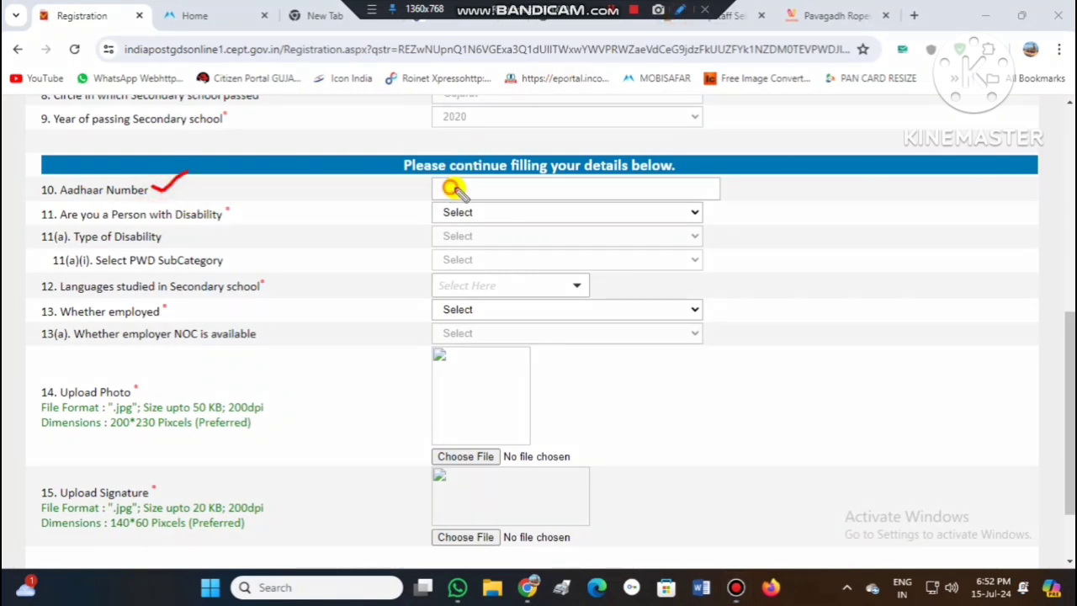
{"action": "left_click_drag", "start_coordinate": [455, 190], "coordinate": [478, 171]}
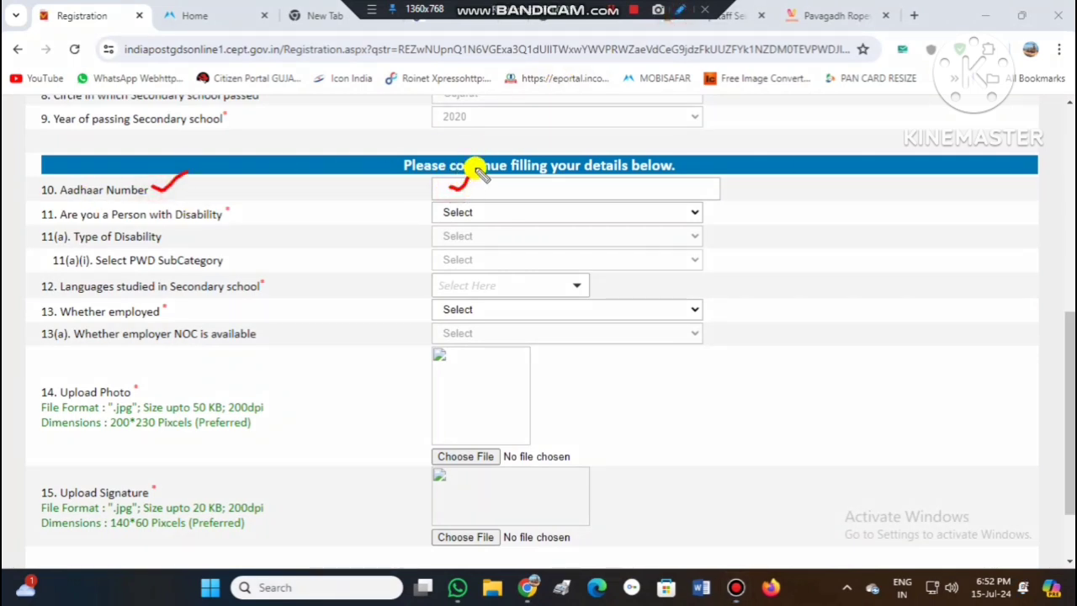
Step: Clear the red check marks from the form and set the Person with Disability field to Yes
{"action": "left_click", "coordinate": [680, 10]}
{"action": "left_click", "coordinate": [586, 210]}
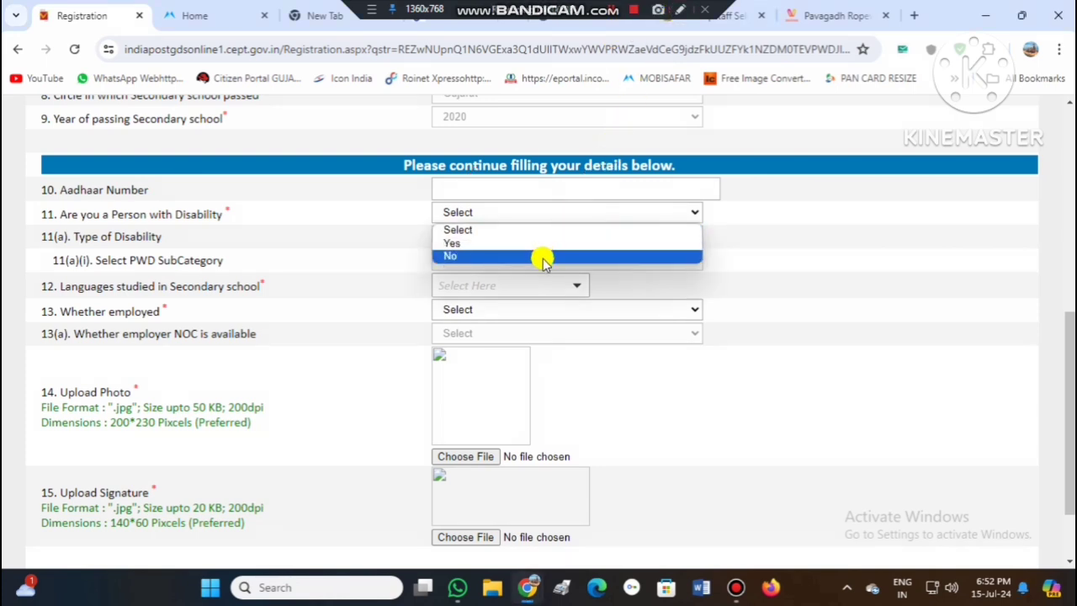
{"action": "left_click", "coordinate": [301, 216]}
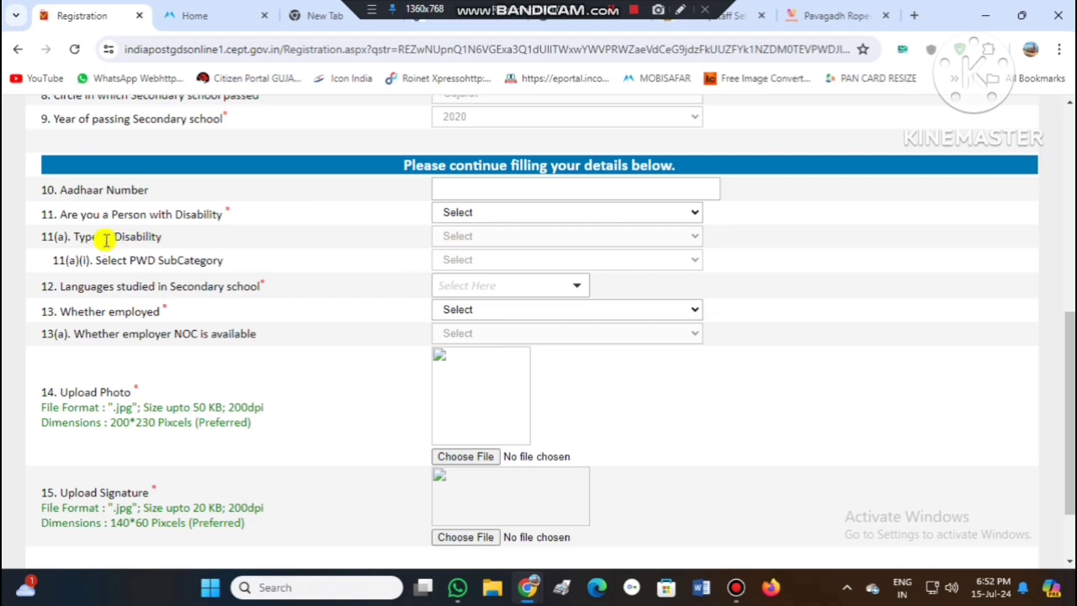
{"action": "left_click_drag", "start_coordinate": [91, 237], "coordinate": [390, 247]}
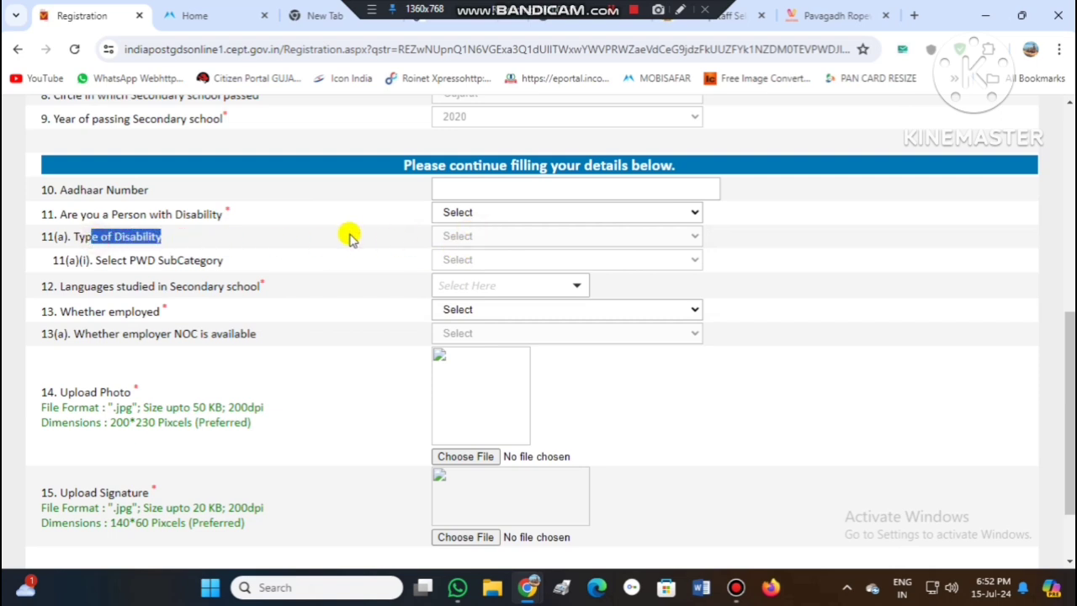
{"action": "left_click", "coordinate": [481, 213]}
{"action": "left_click", "coordinate": [482, 240]}
Step: Examine the options offered for the type of disability and the PWD subcategory
{"action": "left_click", "coordinate": [478, 236]}
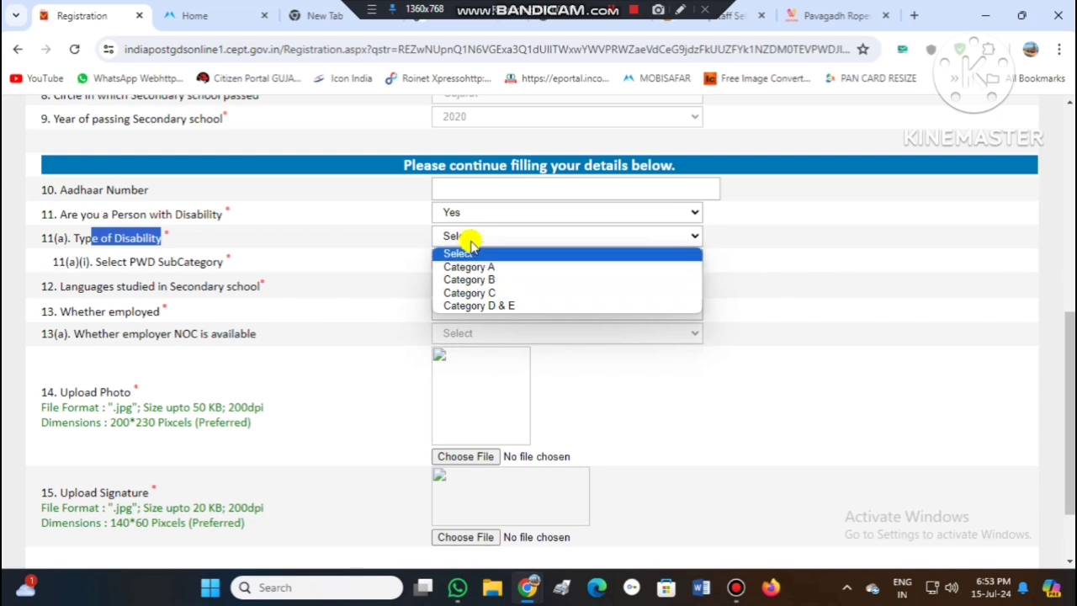
{"action": "left_click", "coordinate": [469, 236]}
{"action": "left_click", "coordinate": [458, 260]}
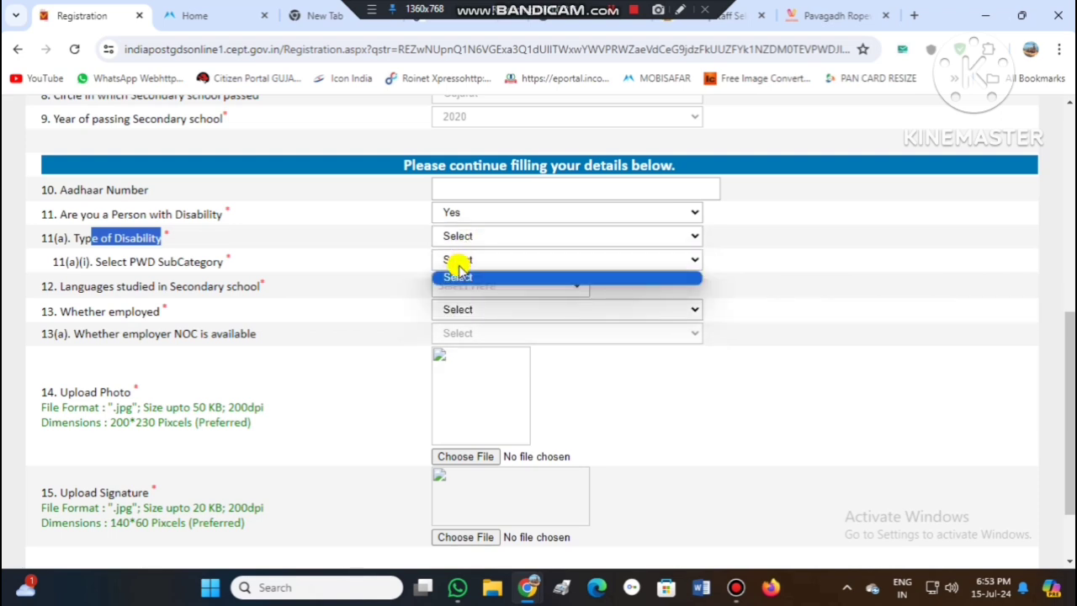
{"action": "left_click", "coordinate": [460, 277]}
{"action": "left_click", "coordinate": [462, 237]}
{"action": "left_click", "coordinate": [462, 239]}
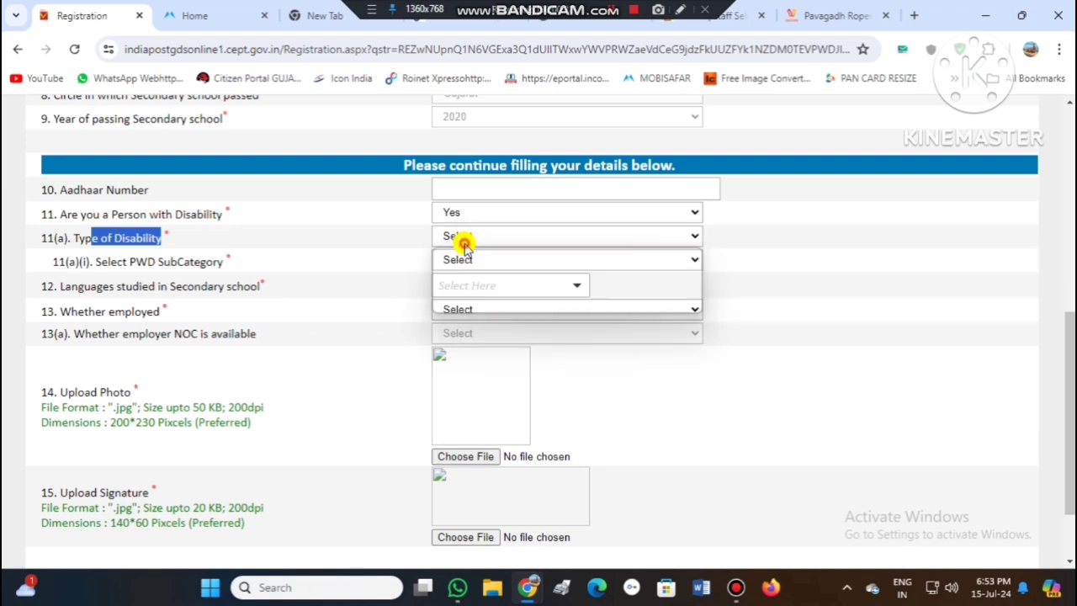
Step: Set the applicant's employment status to No in the registration form
{"action": "scroll", "coordinate": [349, 289], "scroll_direction": "down", "scroll_amount": 2}
{"action": "left_click_drag", "start_coordinate": [78, 232], "coordinate": [493, 241]}
{"action": "left_click", "coordinate": [492, 242]}
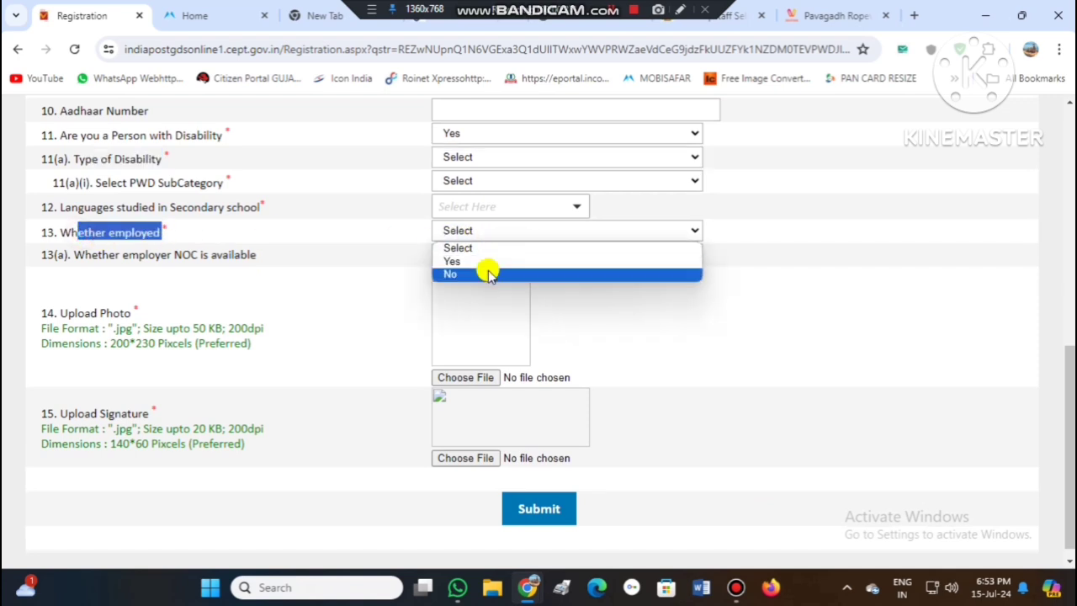
{"action": "left_click", "coordinate": [488, 274]}
{"action": "left_click", "coordinate": [341, 272]}
{"action": "scroll", "coordinate": [409, 288], "scroll_direction": "down", "scroll_amount": 1}
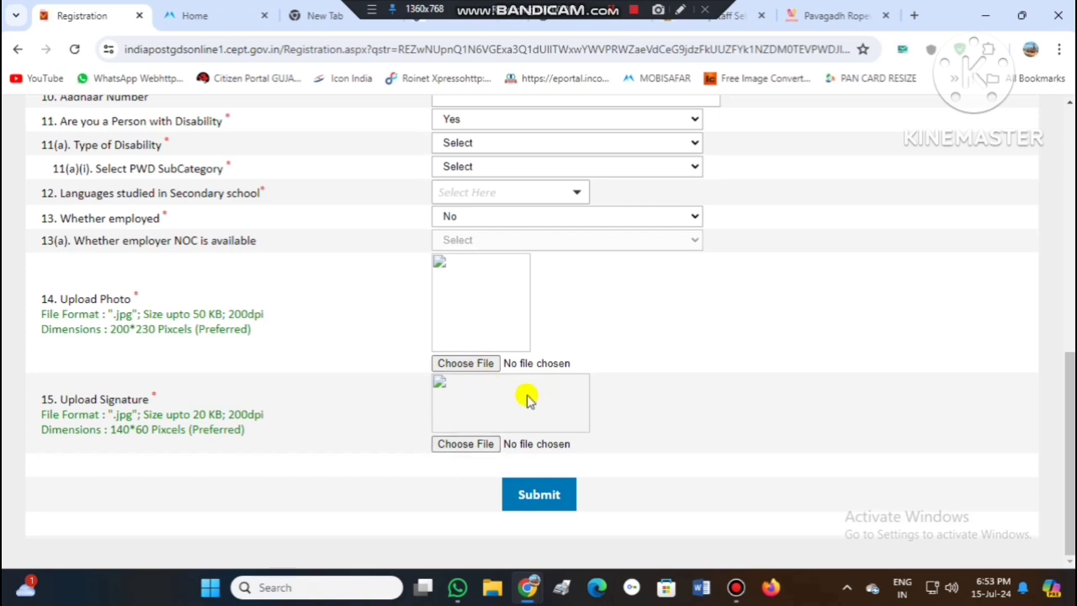
{"action": "scroll", "coordinate": [469, 371], "scroll_direction": "up", "scroll_amount": 2}
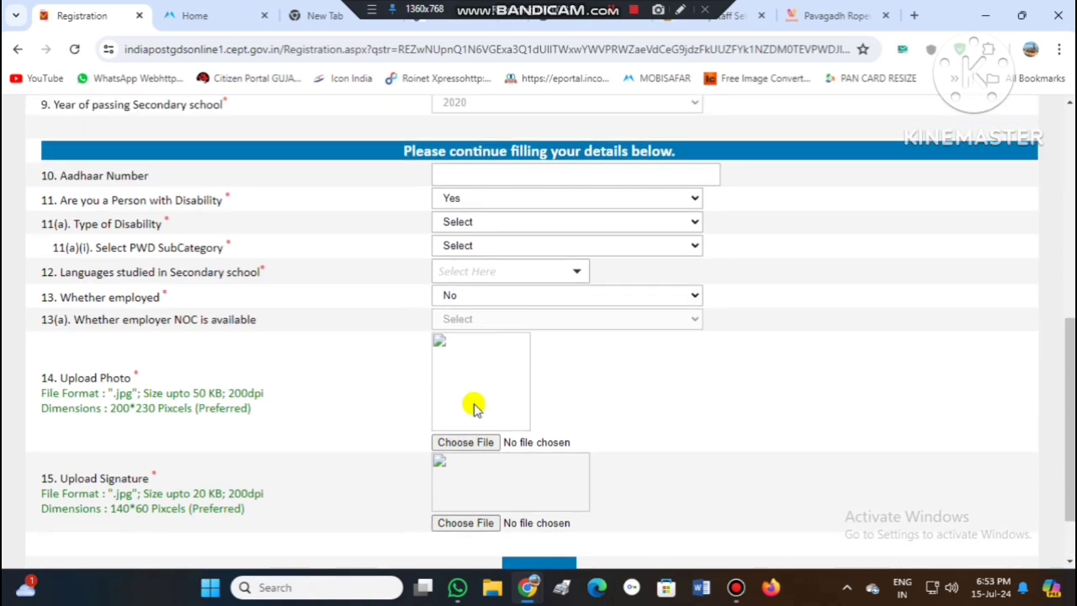
{"action": "scroll", "coordinate": [475, 407], "scroll_direction": "down", "scroll_amount": 2}
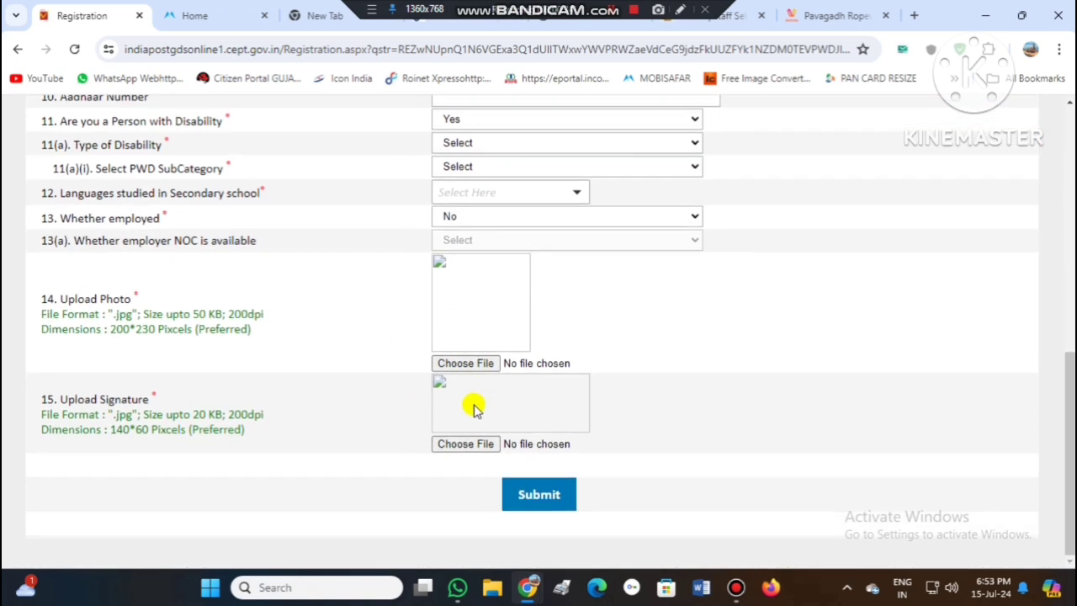
{"action": "scroll", "coordinate": [892, 211], "scroll_direction": "up", "scroll_amount": 4}
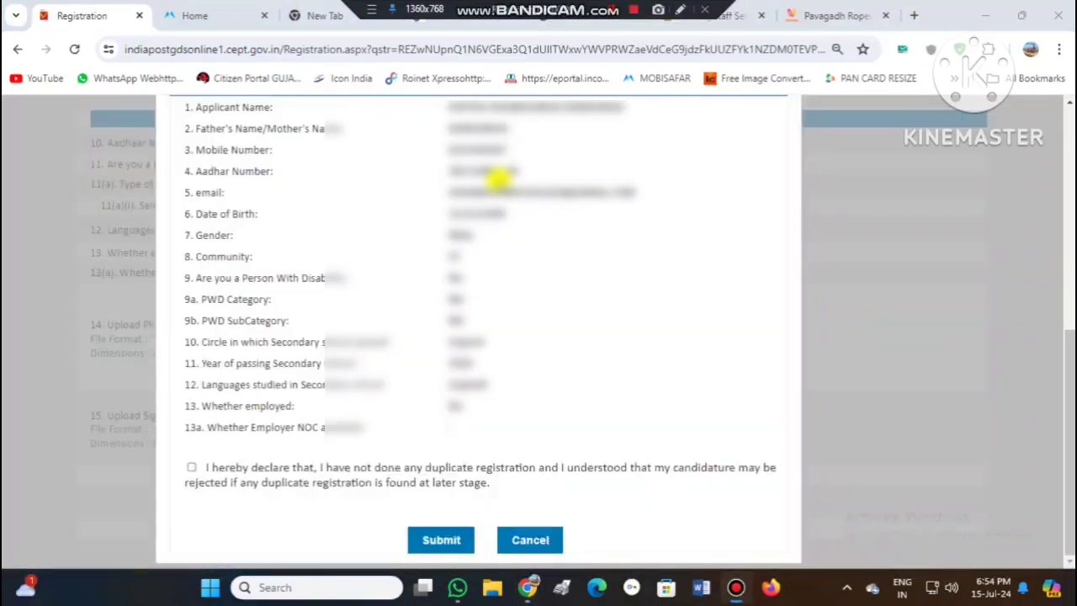
Step: Submit the registration with the no-duplicate-registration declaration accepted, and highlight the issued registration number
{"action": "scroll", "coordinate": [498, 180], "scroll_direction": "up", "scroll_amount": 1}
{"action": "scroll", "coordinate": [497, 179], "scroll_direction": "down", "scroll_amount": 1}
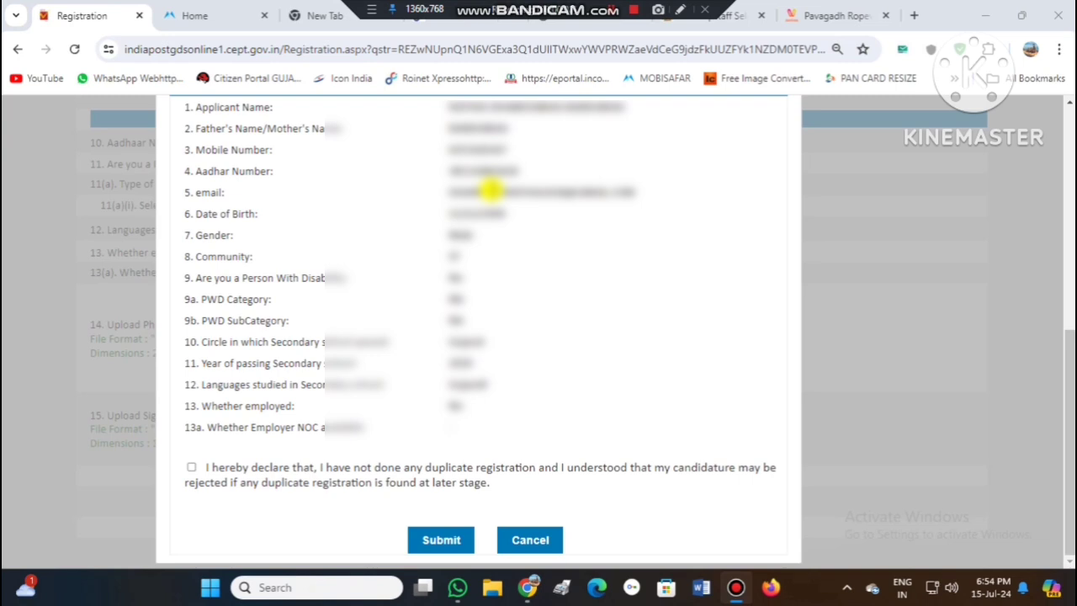
{"action": "left_click", "coordinate": [191, 468]}
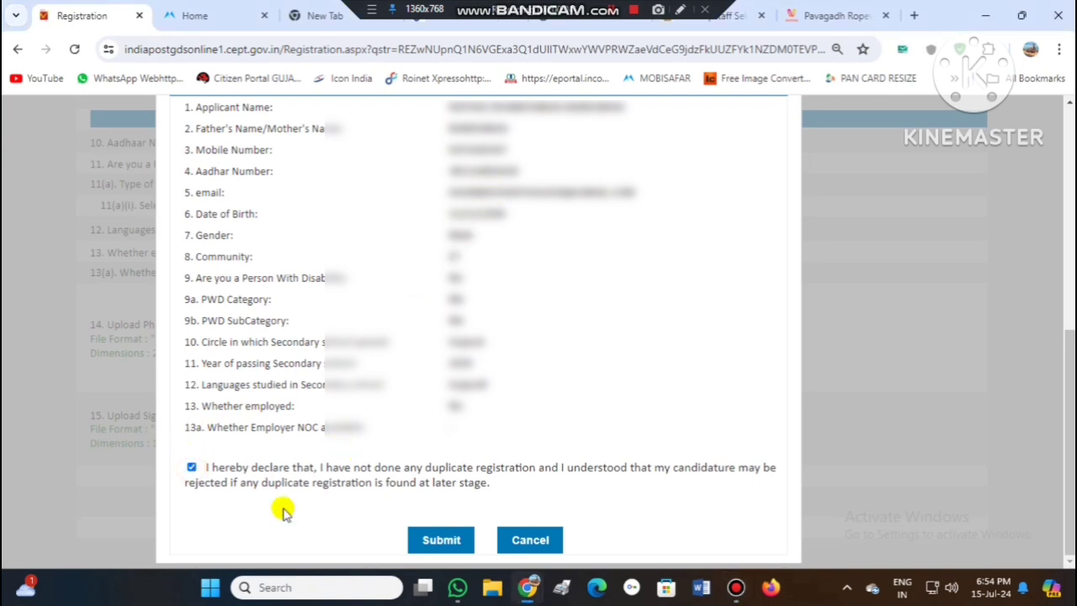
{"action": "left_click", "coordinate": [441, 539]}
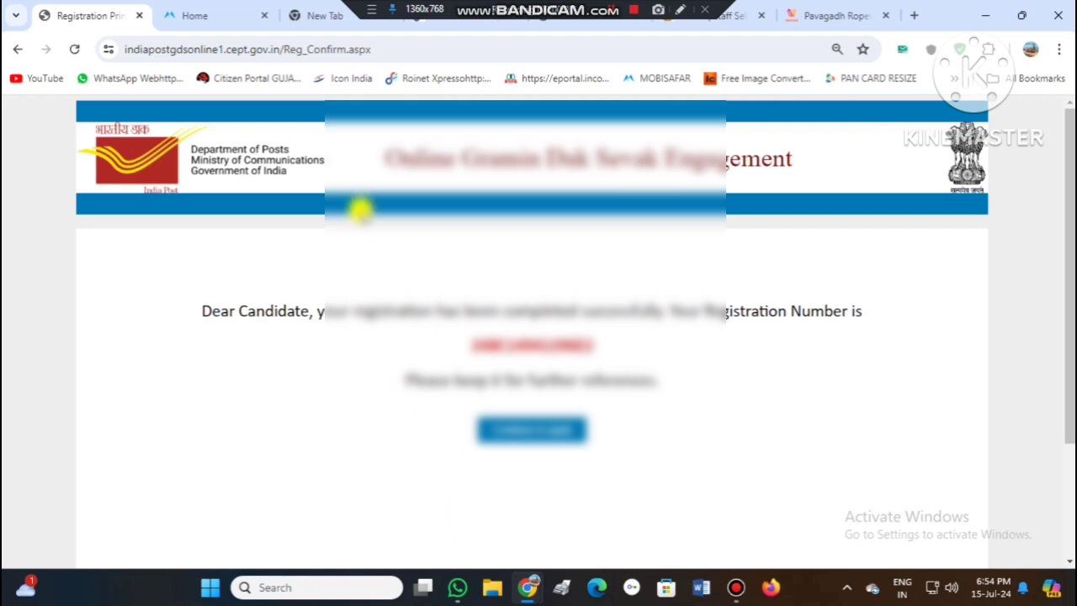
{"action": "left_click_drag", "start_coordinate": [459, 347], "coordinate": [612, 352]}
{"action": "double_click", "coordinate": [575, 350]}
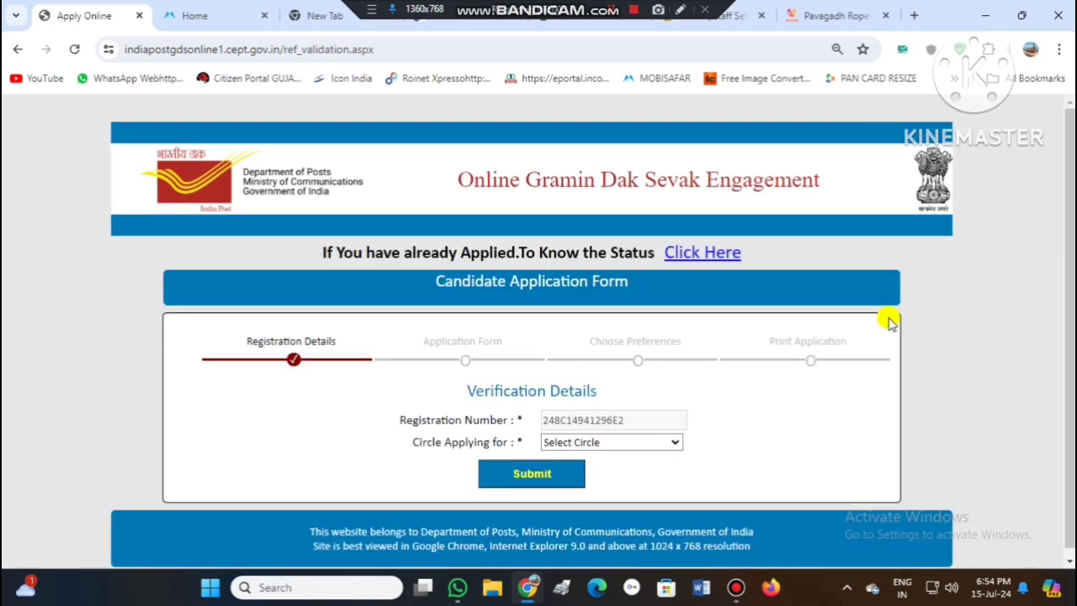
Step: Submit the verification details with Gujarat as the circle applying for, and dismiss the OTP notice
{"action": "left_click", "coordinate": [595, 445]}
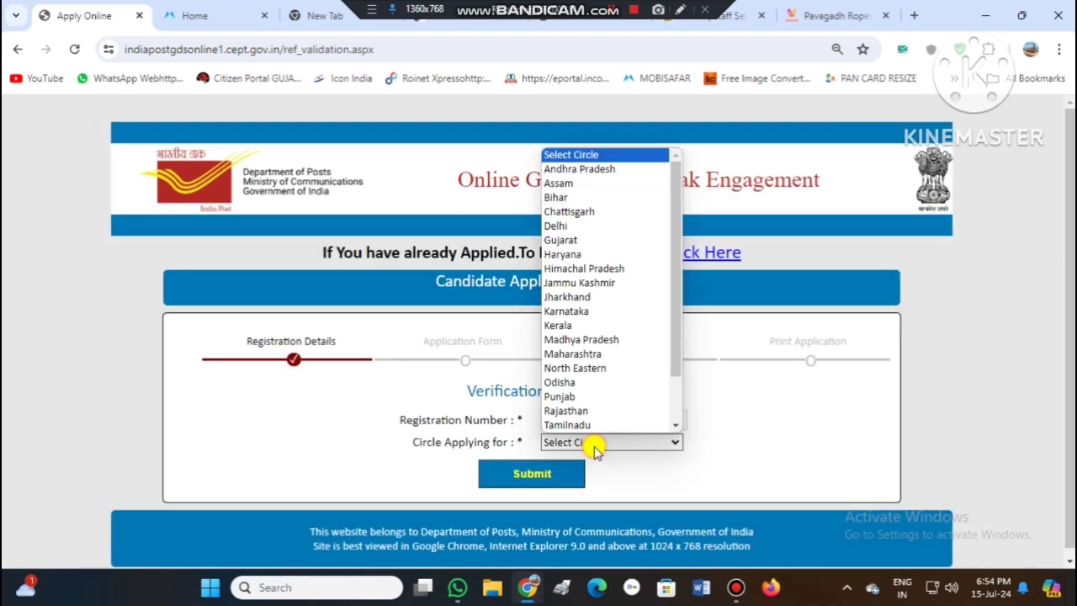
{"action": "left_click", "coordinate": [572, 241]}
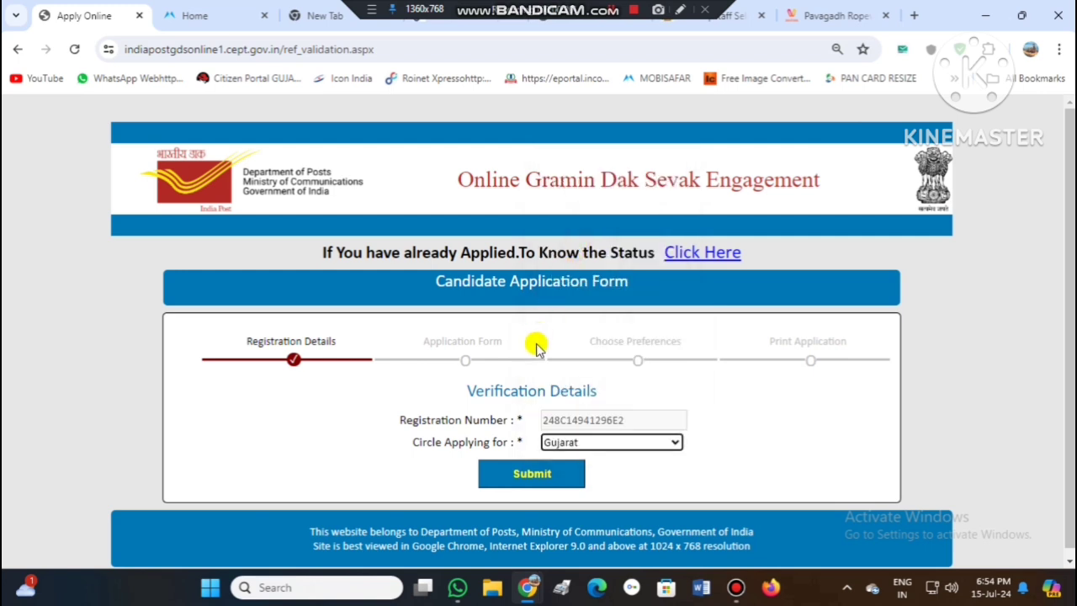
{"action": "left_click", "coordinate": [552, 462]}
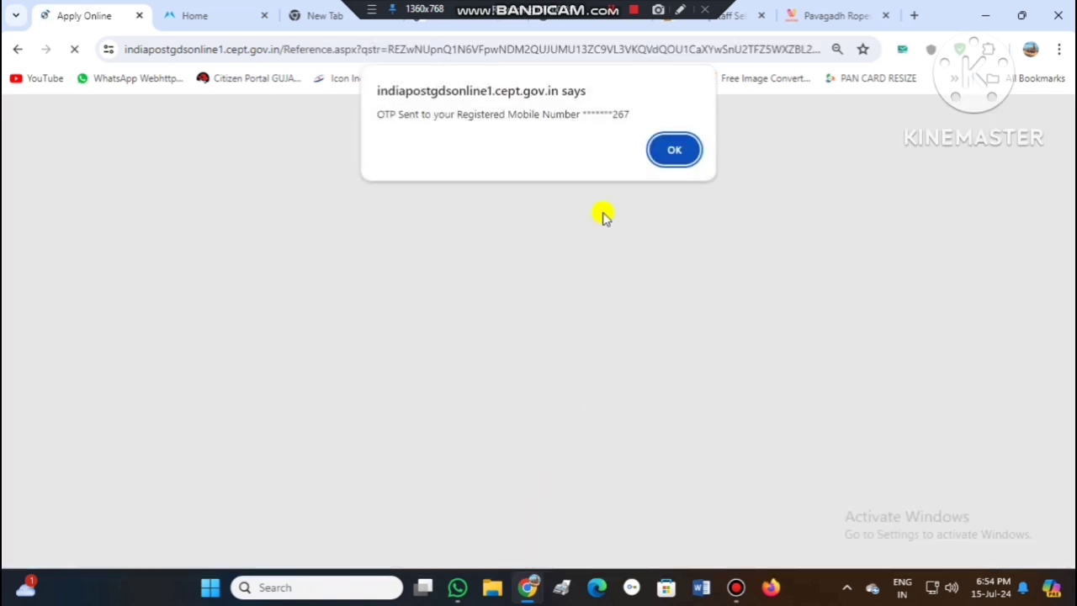
{"action": "left_click", "coordinate": [655, 151]}
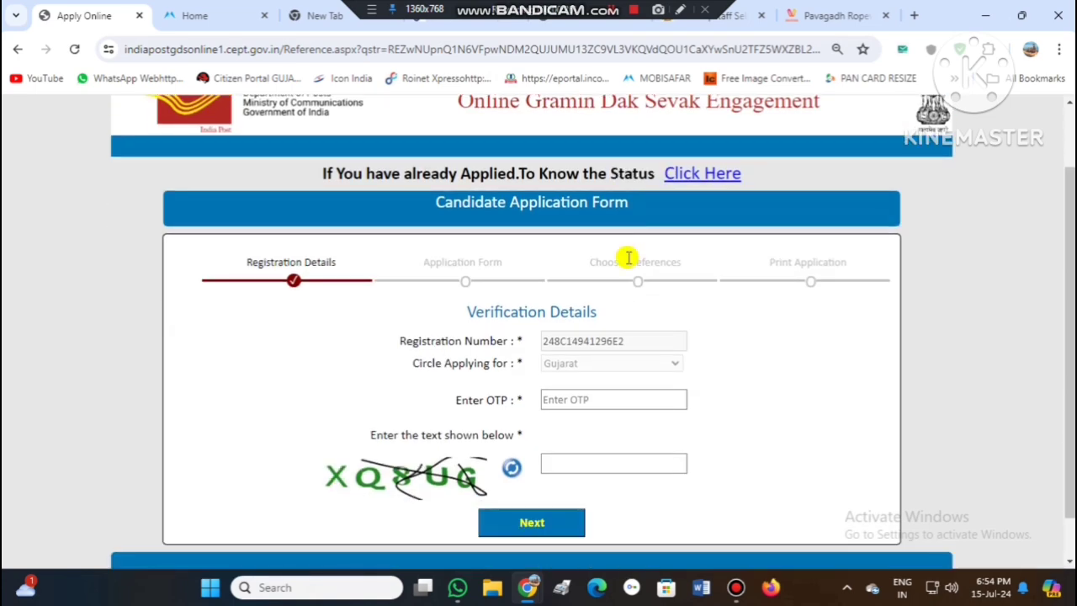
{"action": "scroll", "coordinate": [629, 258], "scroll_direction": "down", "scroll_amount": 1}
{"action": "left_click", "coordinate": [580, 351]}
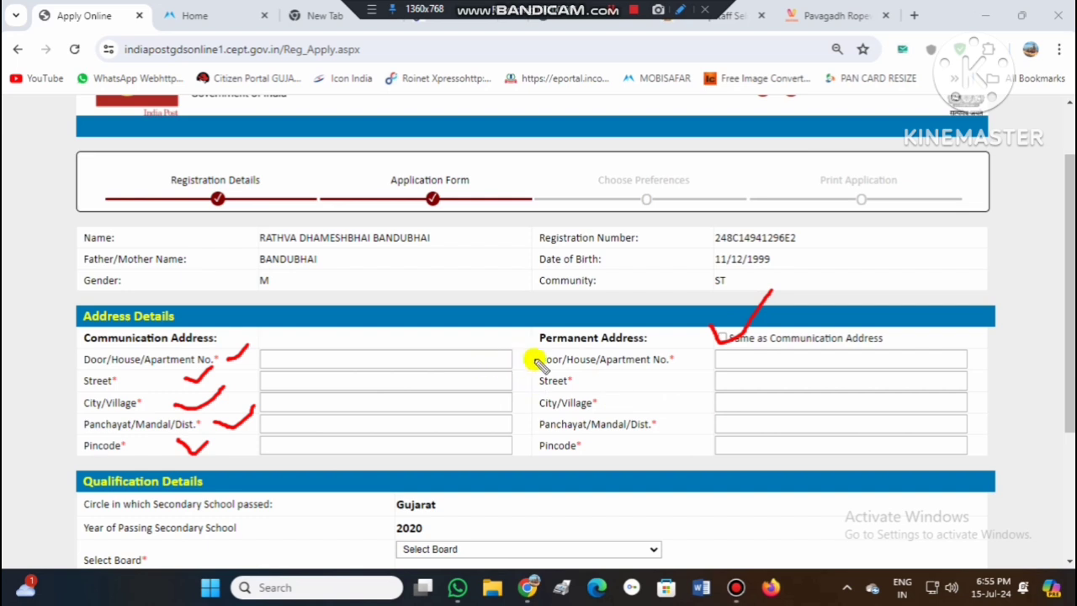
Step: Draw a red stroke over the permanent address labels and clear all red annotations from the application form
{"action": "mouse_move", "coordinate": [539, 360]}
{"action": "left_mouse_down"}
{"action": "mouse_move", "coordinate": [648, 354]}
{"action": "mouse_move", "coordinate": [660, 392]}
{"action": "left_mouse_up"}
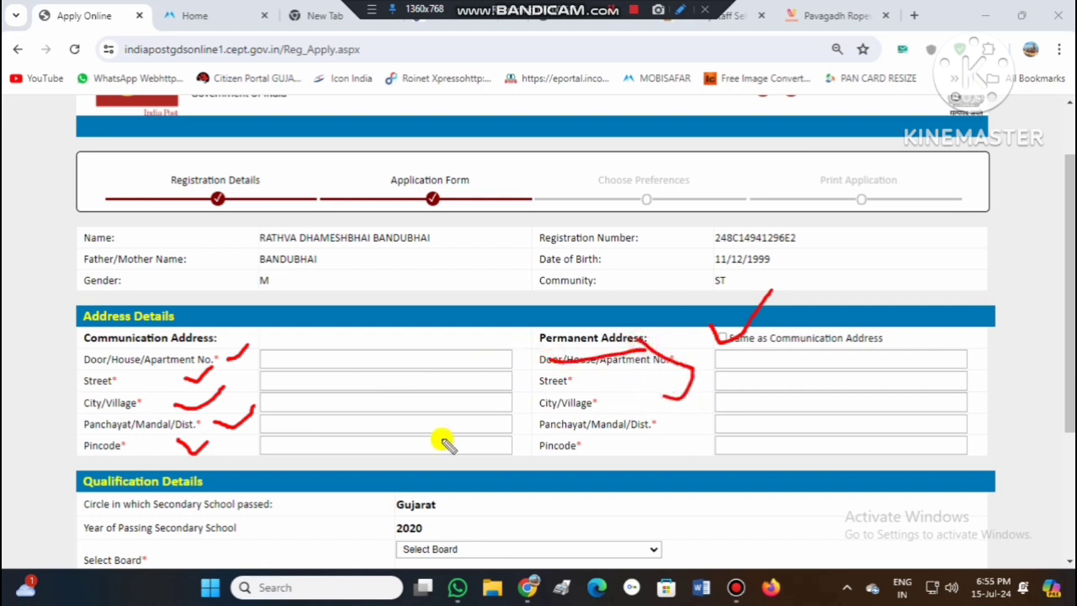
{"action": "left_click", "coordinate": [677, 15]}
Step: Set the board to Gujarat Secondary and Higher Secondary Education Board (2011 to 2024) Optional subjects with Marks, and the result type to Marks
{"action": "scroll", "coordinate": [634, 294], "scroll_direction": "down", "scroll_amount": 3}
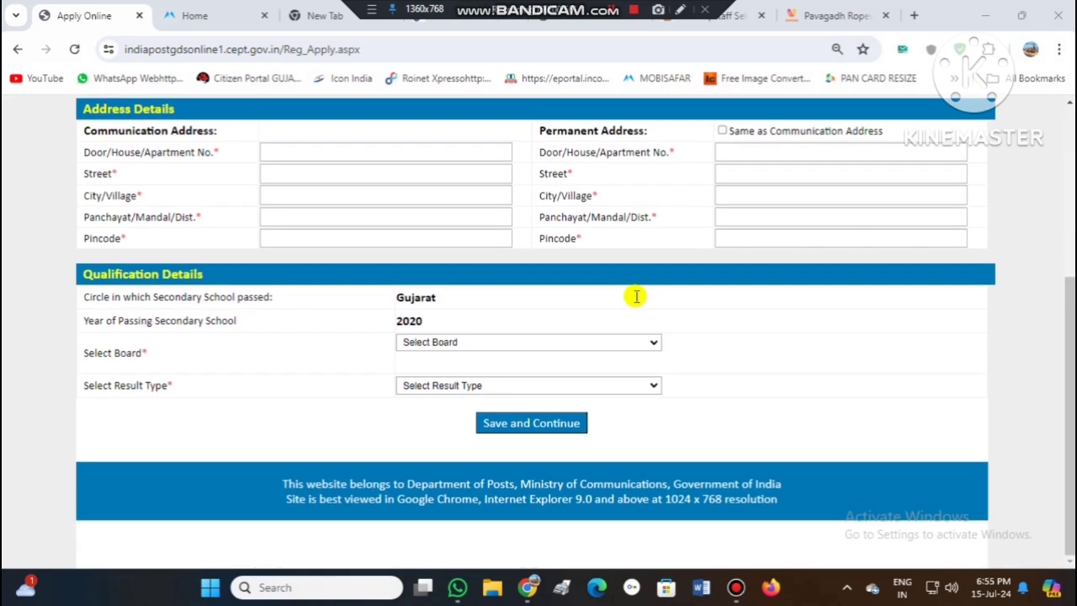
{"action": "left_click_drag", "start_coordinate": [399, 294], "coordinate": [457, 312]}
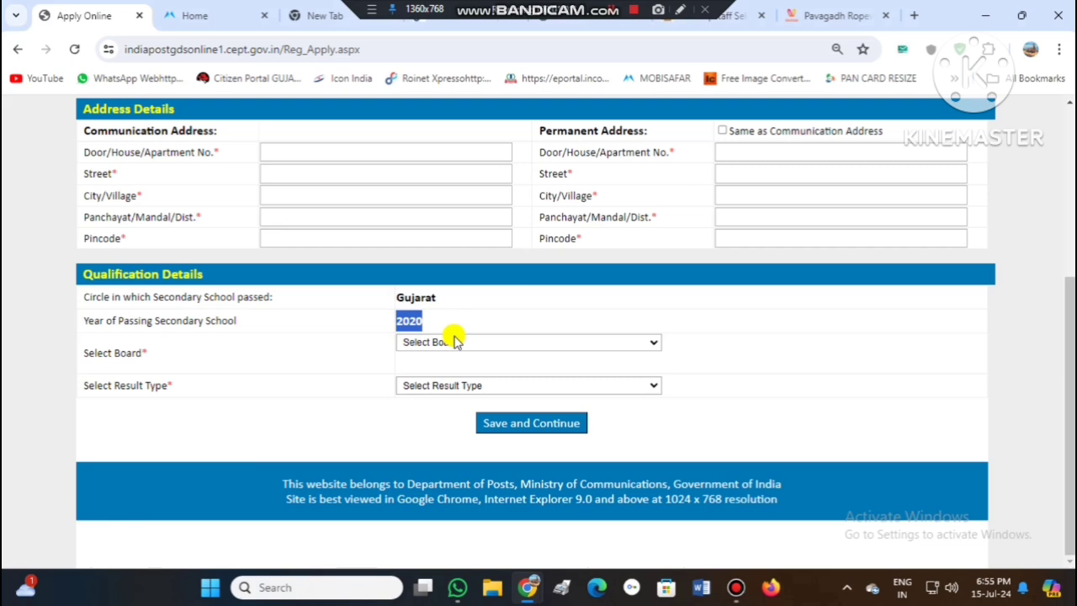
{"action": "left_click", "coordinate": [451, 343]}
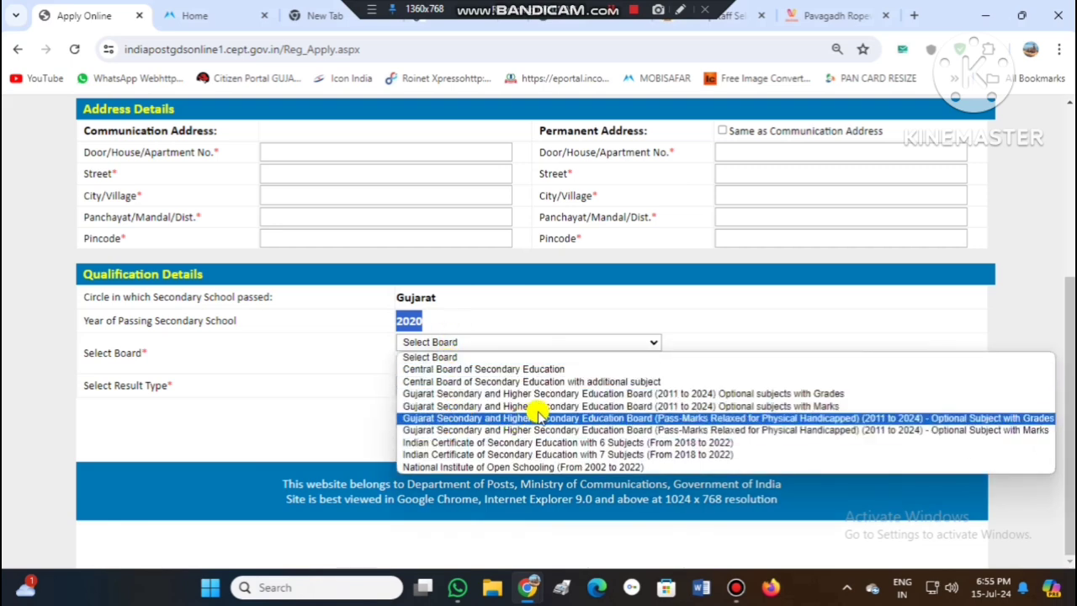
{"action": "left_click", "coordinate": [726, 407]}
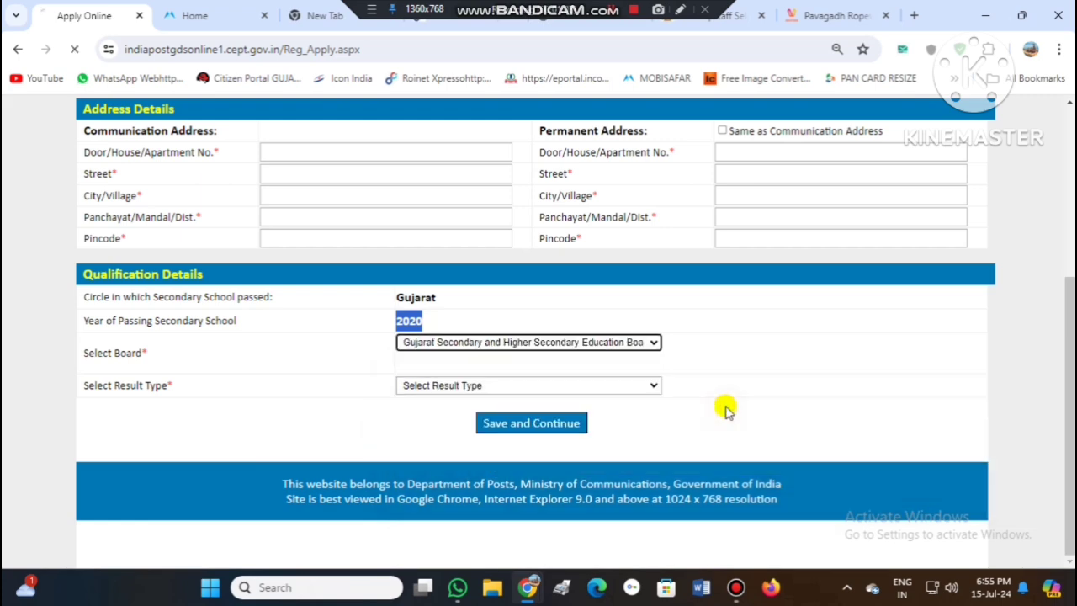
{"action": "left_click", "coordinate": [471, 387]}
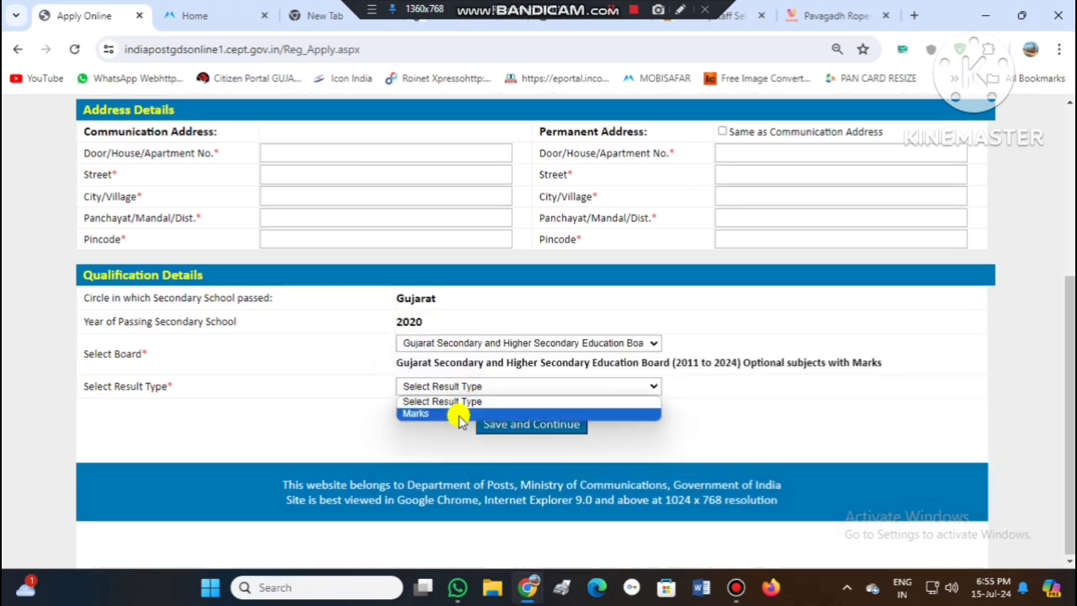
{"action": "left_click", "coordinate": [458, 414]}
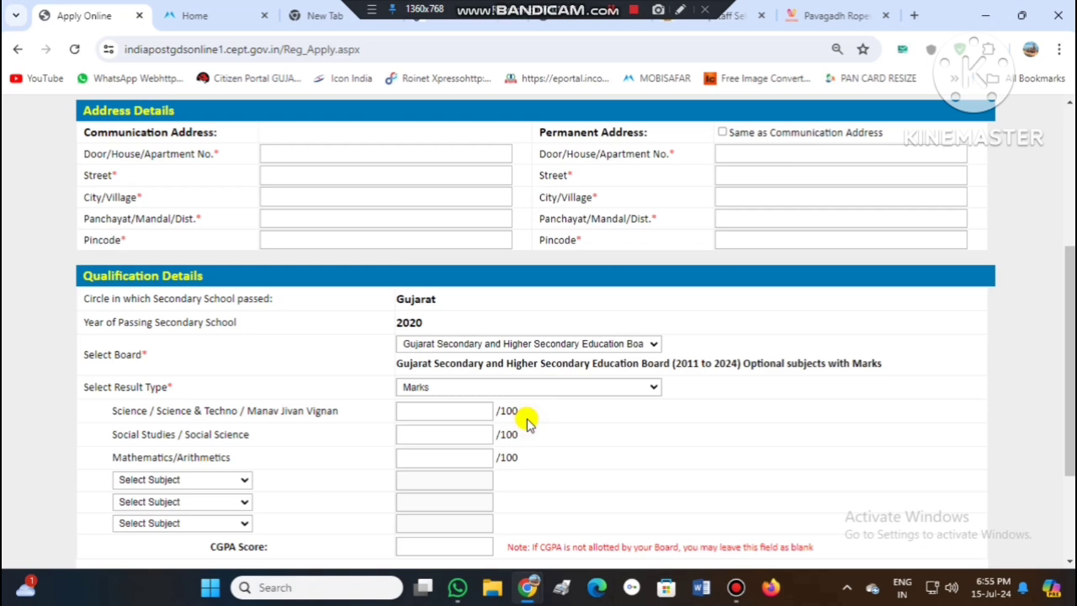
Step: Enter 45 marks each for Science, Social Studies and Mathematics in the qualification details
{"action": "scroll", "coordinate": [525, 421], "scroll_direction": "down", "scroll_amount": 1}
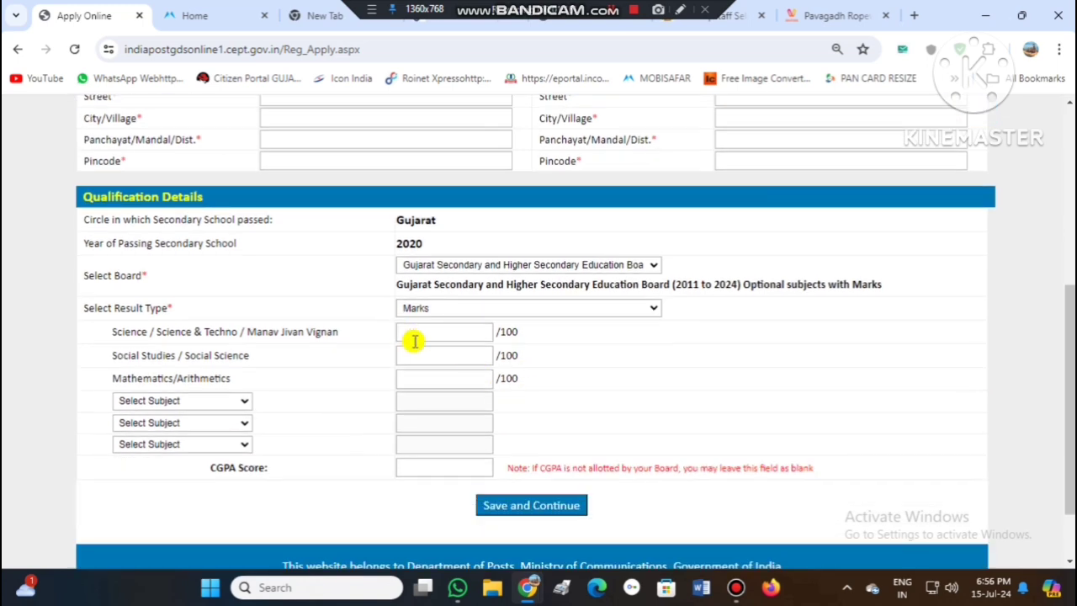
{"action": "left_click", "coordinate": [416, 341]}
{"action": "type", "text": "45"}
{"action": "left_click", "coordinate": [428, 356]}
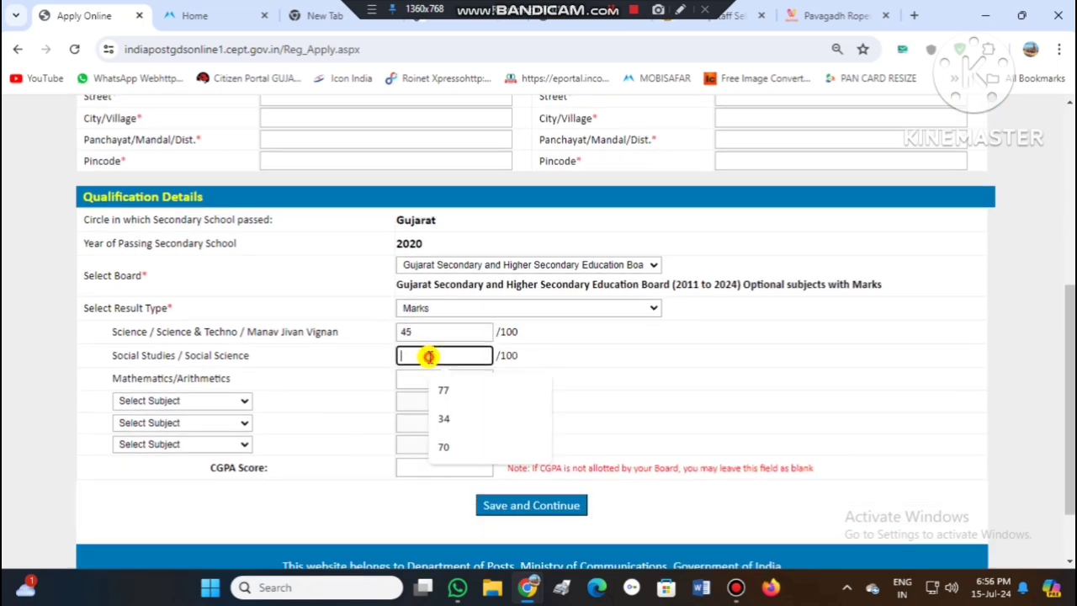
{"action": "type", "text": "45"}
{"action": "left_click", "coordinate": [419, 380]}
{"action": "type", "text": "45"}
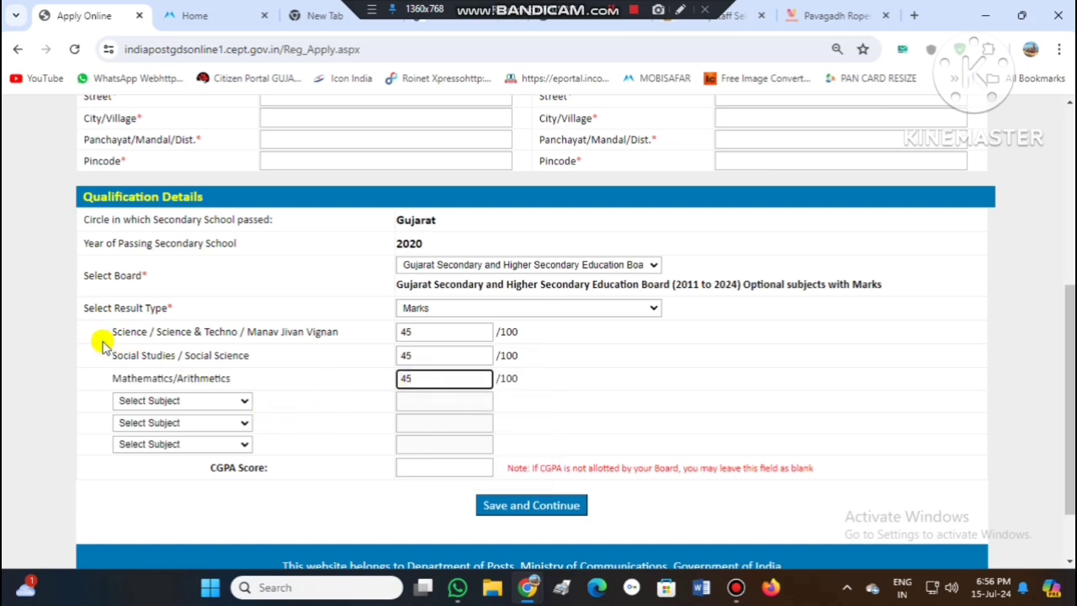
{"action": "left_click_drag", "start_coordinate": [105, 335], "coordinate": [254, 355]}
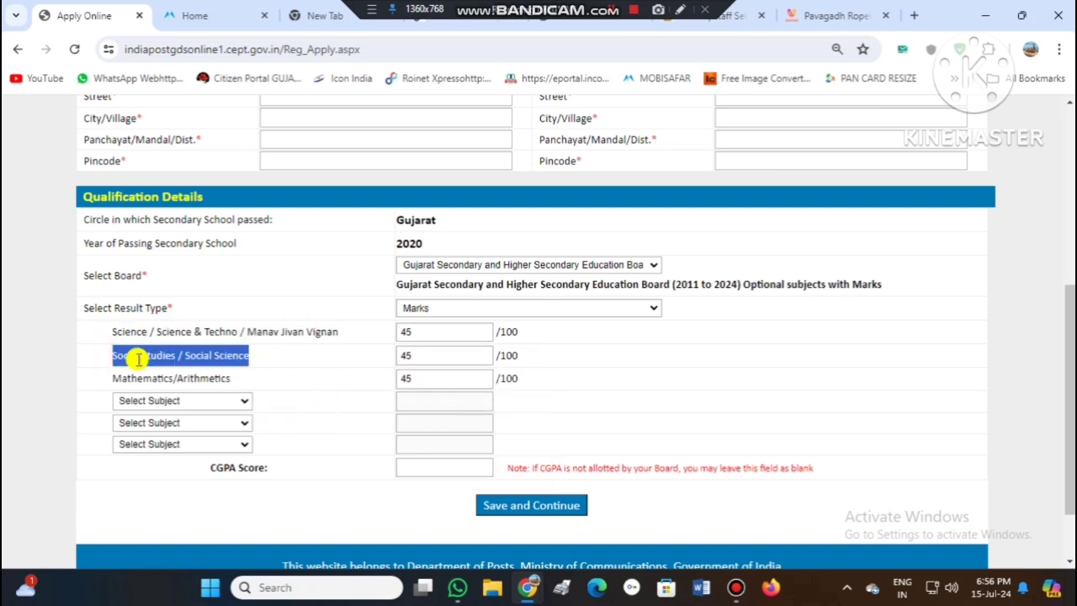
{"action": "left_click_drag", "start_coordinate": [94, 377], "coordinate": [269, 381]}
Step: Choose Gujarati as the first selectable subject and enter 45 marks for it
{"action": "left_click", "coordinate": [205, 401]}
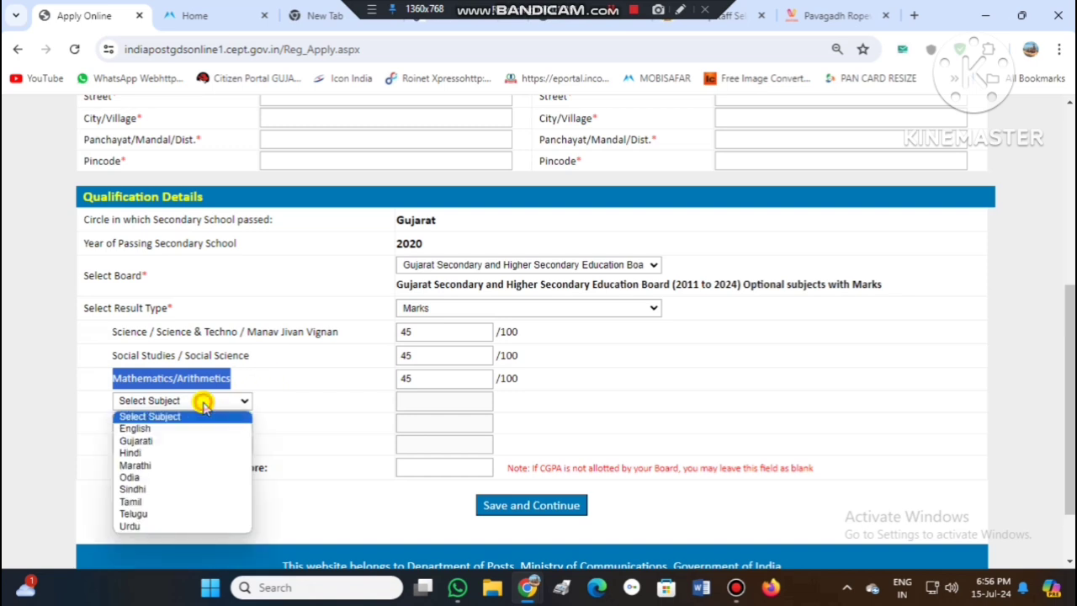
{"action": "left_click", "coordinate": [165, 444]}
{"action": "left_click", "coordinate": [400, 400]}
{"action": "type", "text": "45"}
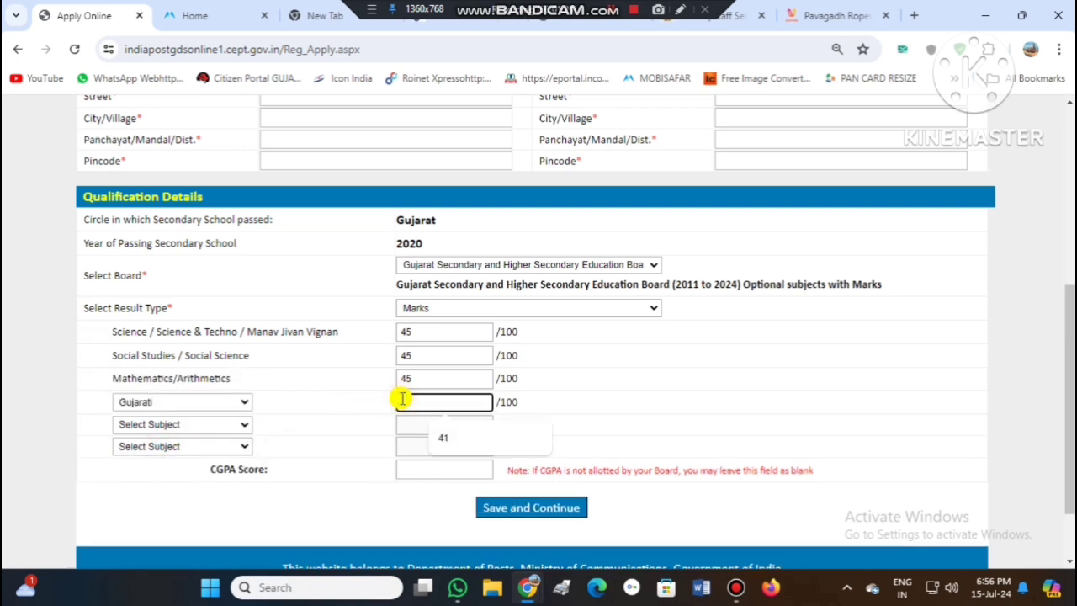
Step: Choose Hindi as the second selectable subject and enter 45 marks for it
{"action": "left_click", "coordinate": [226, 425]}
{"action": "left_click", "coordinate": [162, 482]}
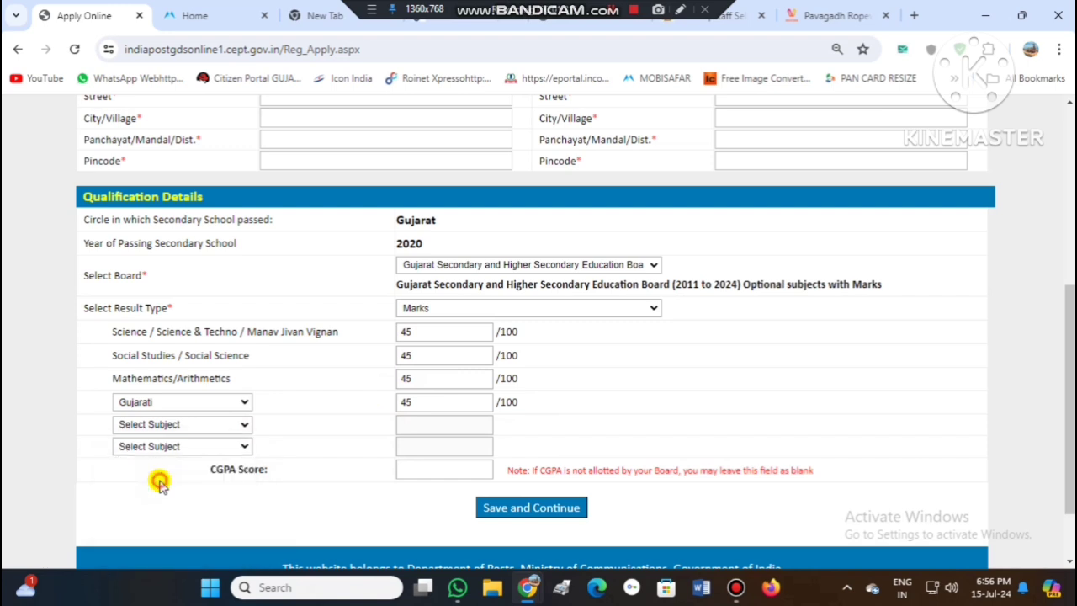
{"action": "left_click", "coordinate": [207, 425]}
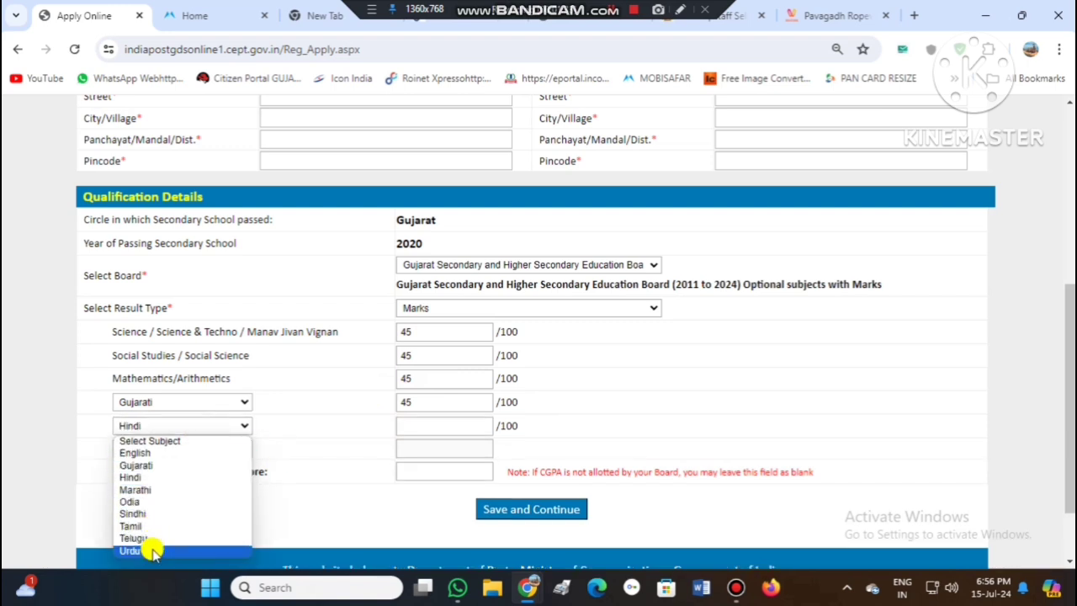
{"action": "left_click", "coordinate": [149, 477]}
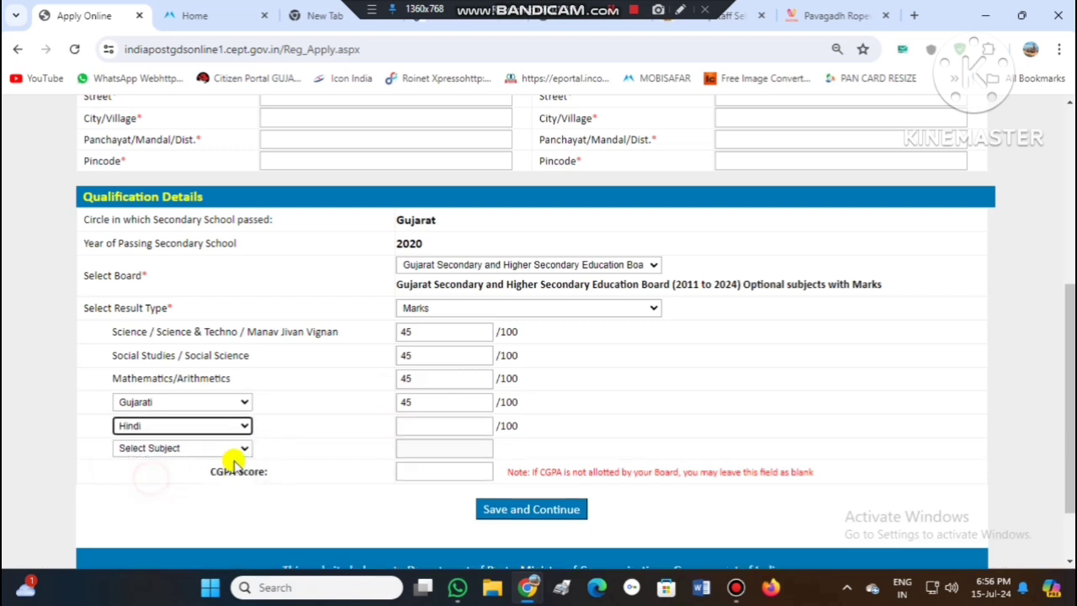
{"action": "left_click", "coordinate": [416, 427]}
{"action": "type", "text": "45"}
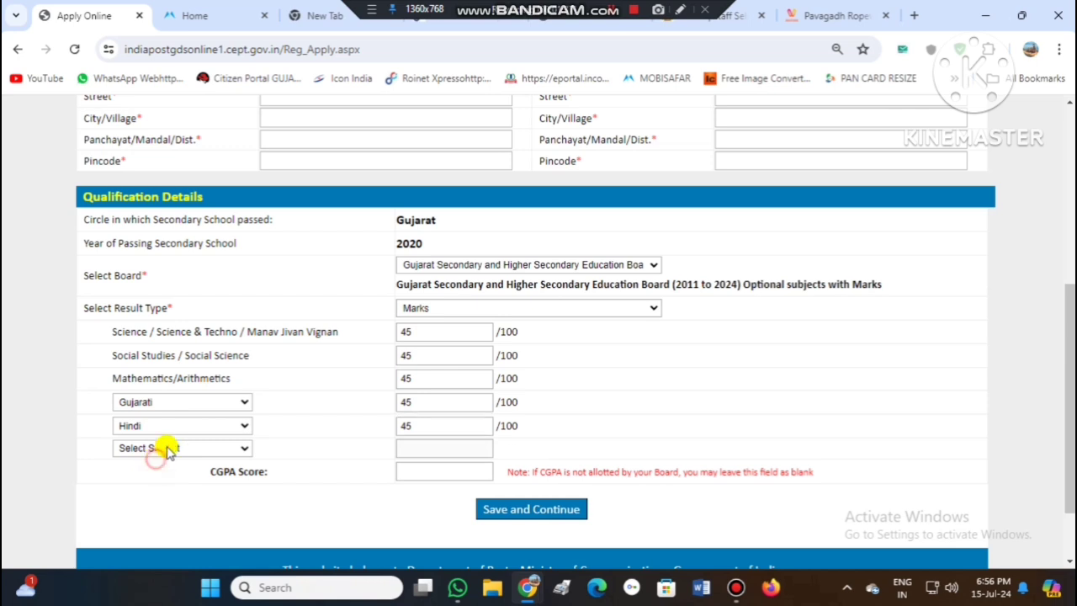
{"action": "left_click", "coordinate": [159, 450]}
{"action": "left_click", "coordinate": [160, 495]}
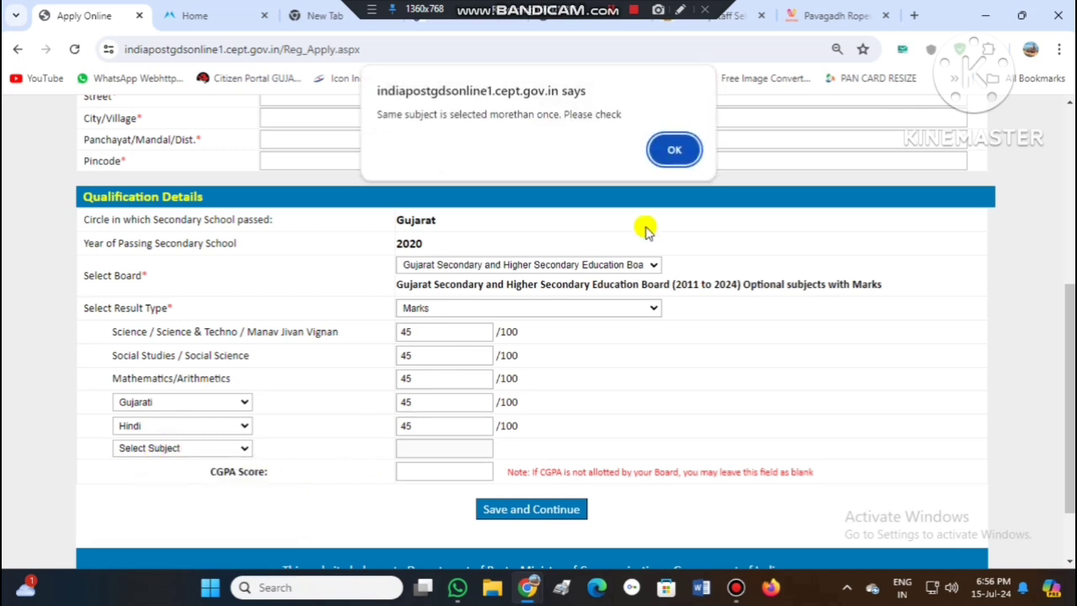
{"action": "left_click", "coordinate": [683, 153]}
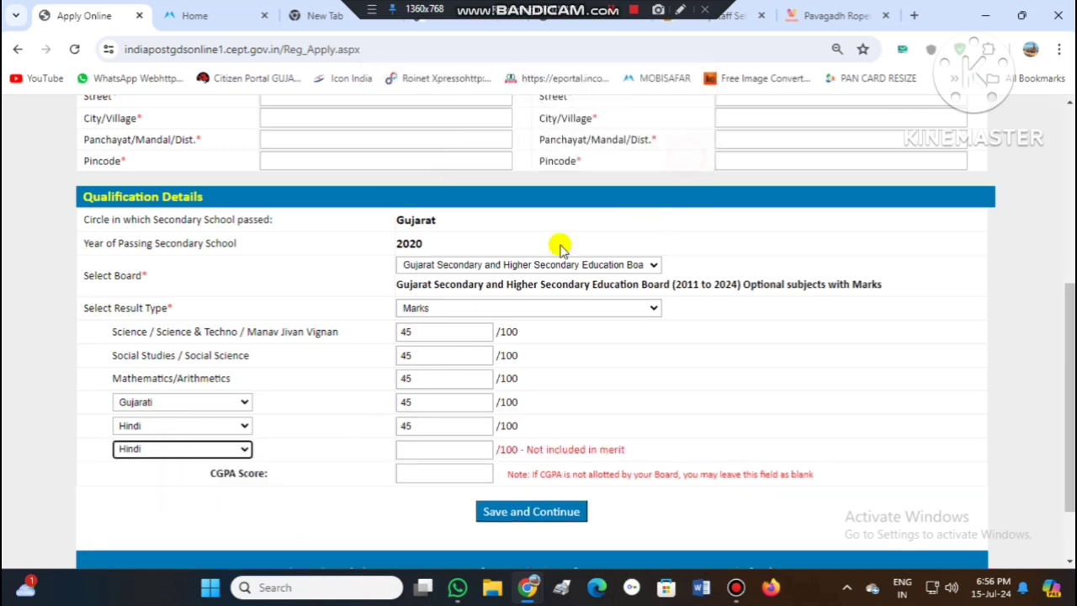
Step: Choose Sanskrit as the third selectable subject and enter 45 marks for it
{"action": "left_click", "coordinate": [152, 451]}
{"action": "left_click", "coordinate": [147, 502]}
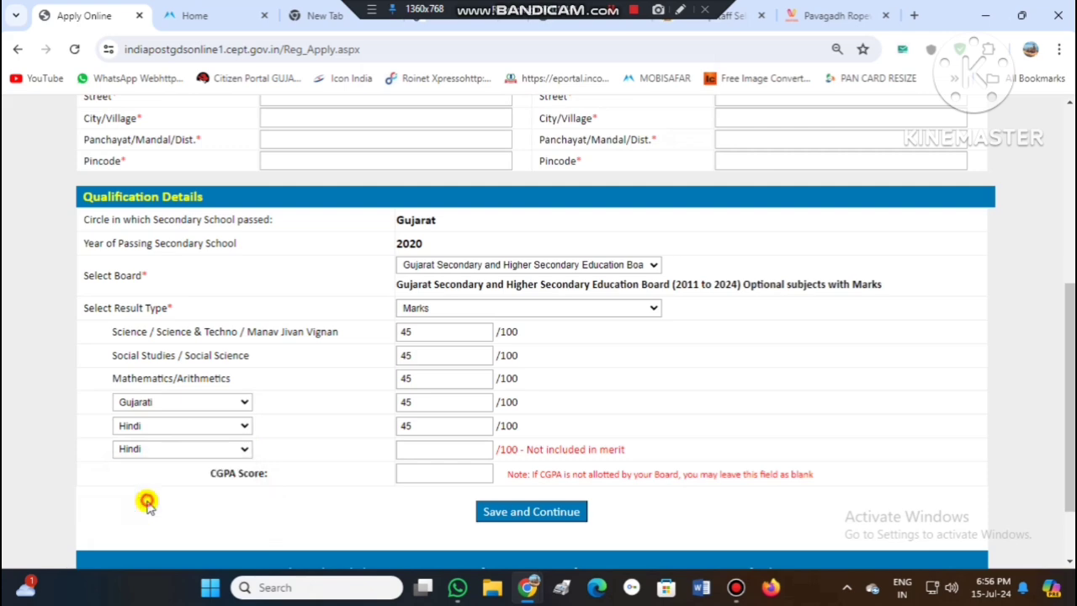
{"action": "left_click", "coordinate": [413, 455]}
{"action": "type", "text": "45"}
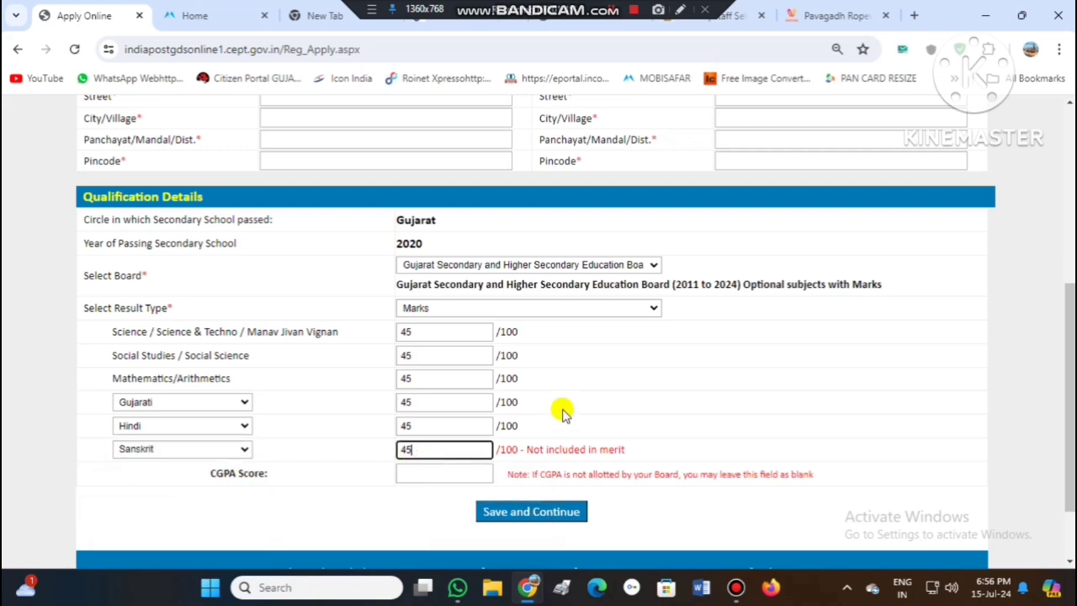
{"action": "left_click", "coordinate": [544, 459]}
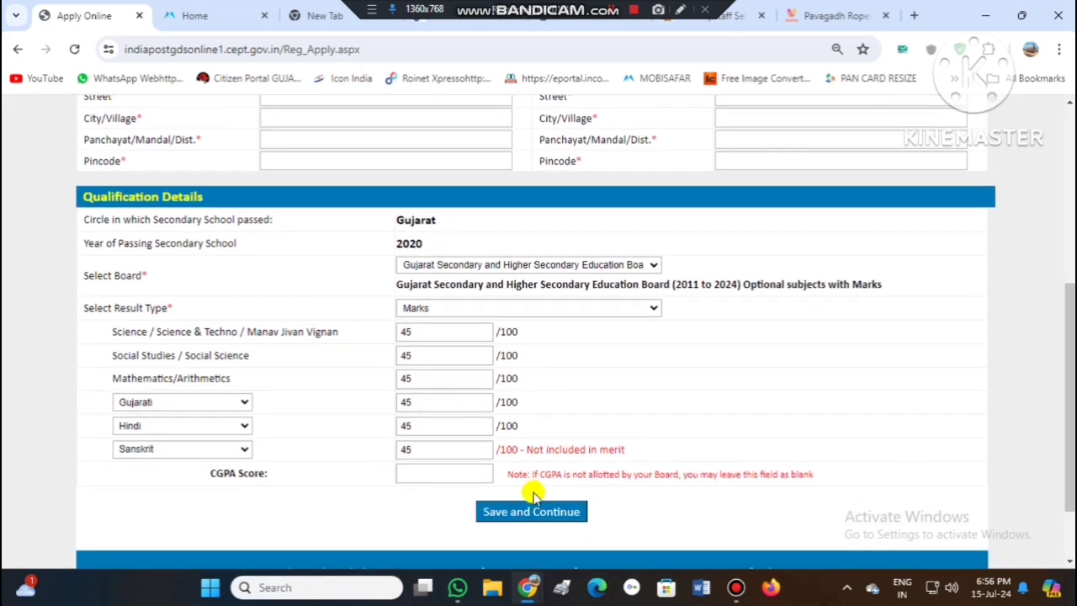
Step: Save the application form, accept the notice about the mandatory English subject and continue to the post preferences
{"action": "left_click", "coordinate": [433, 332]}
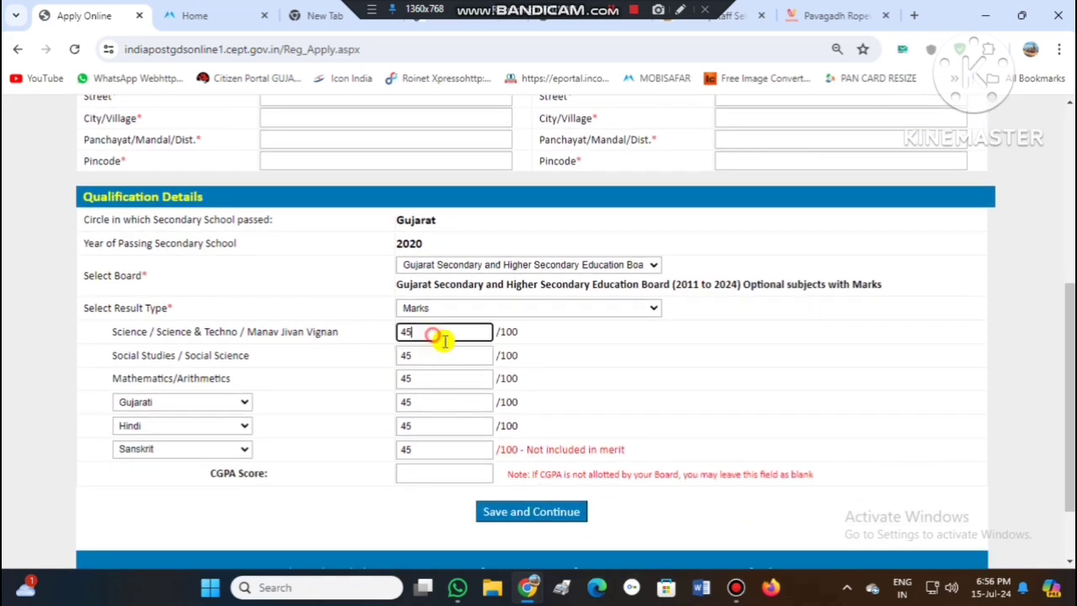
{"action": "left_click", "coordinate": [510, 513]}
{"action": "left_click", "coordinate": [679, 287]}
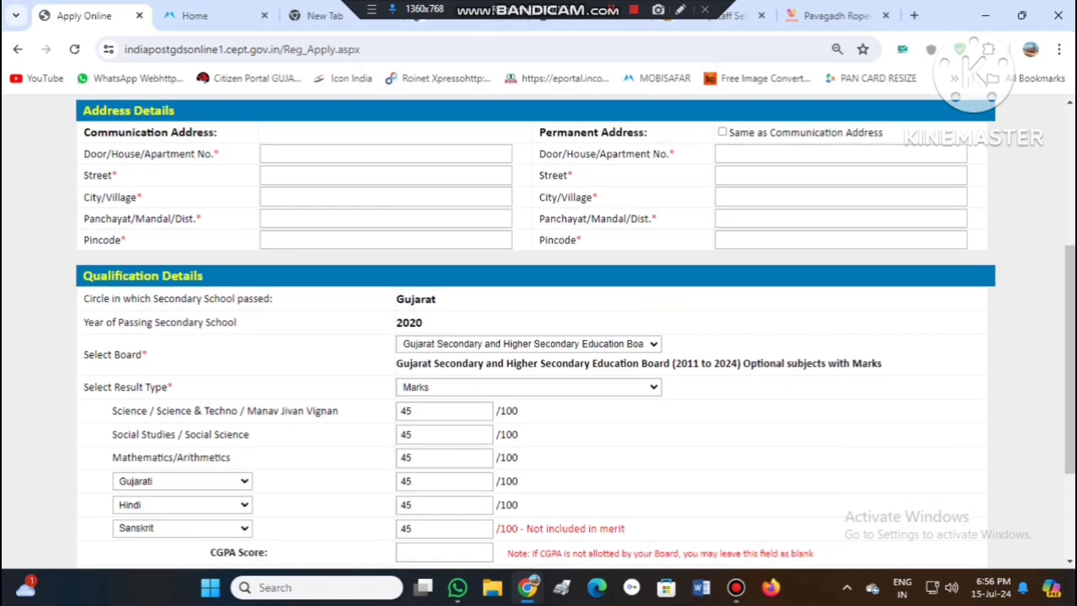
{"action": "scroll", "coordinate": [538, 336], "scroll_direction": "down", "scroll_amount": 2}
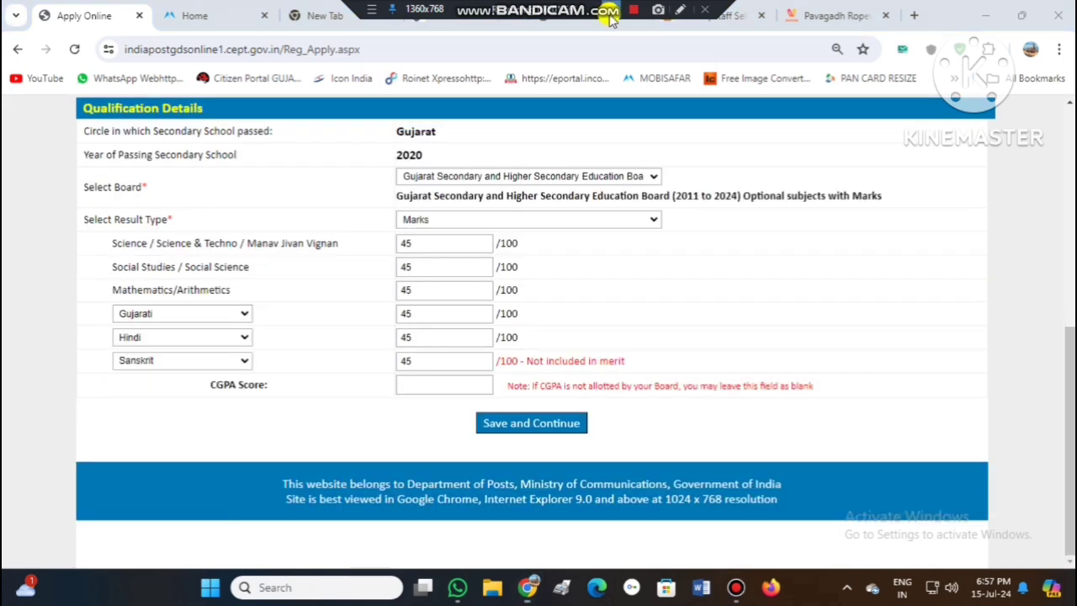
{"action": "left_click", "coordinate": [544, 422]}
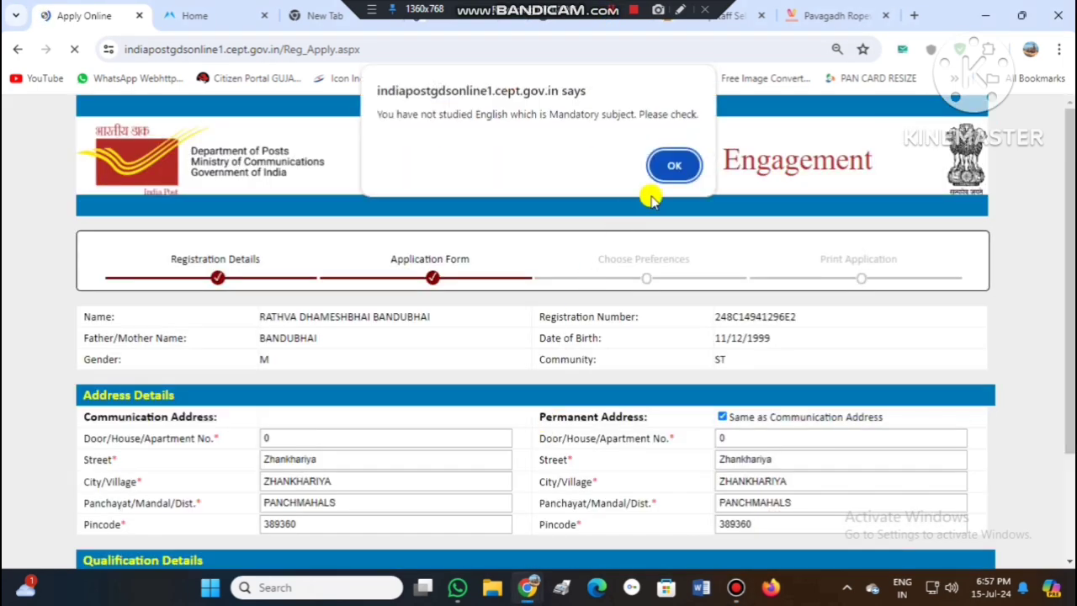
{"action": "left_click", "coordinate": [668, 165]}
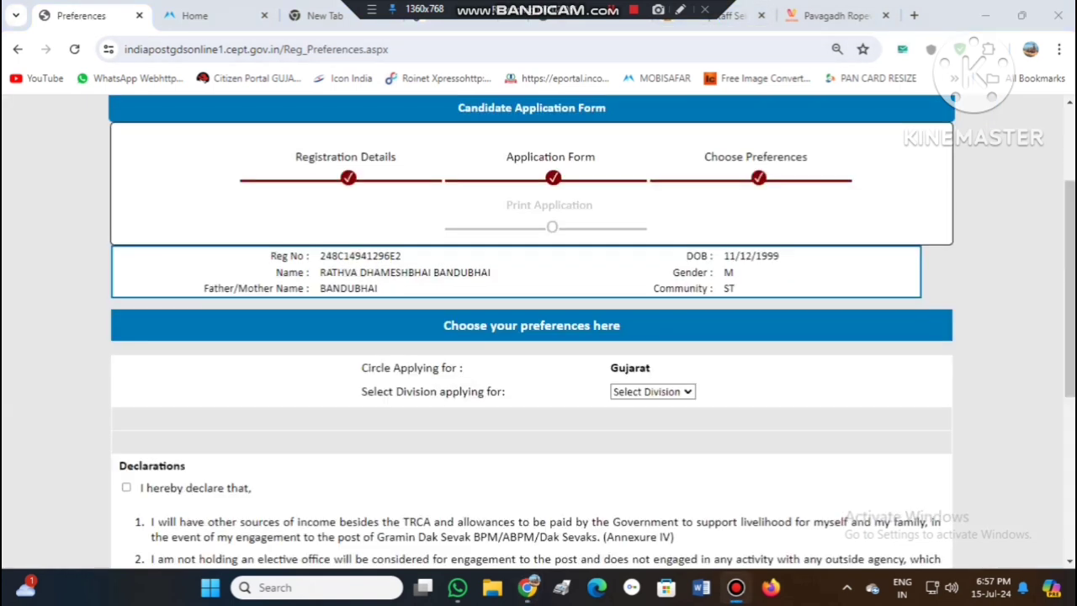
Step: Set the division applying for to Panchmahals Division and bring up its list of eligible posts
{"action": "left_click", "coordinate": [654, 391]}
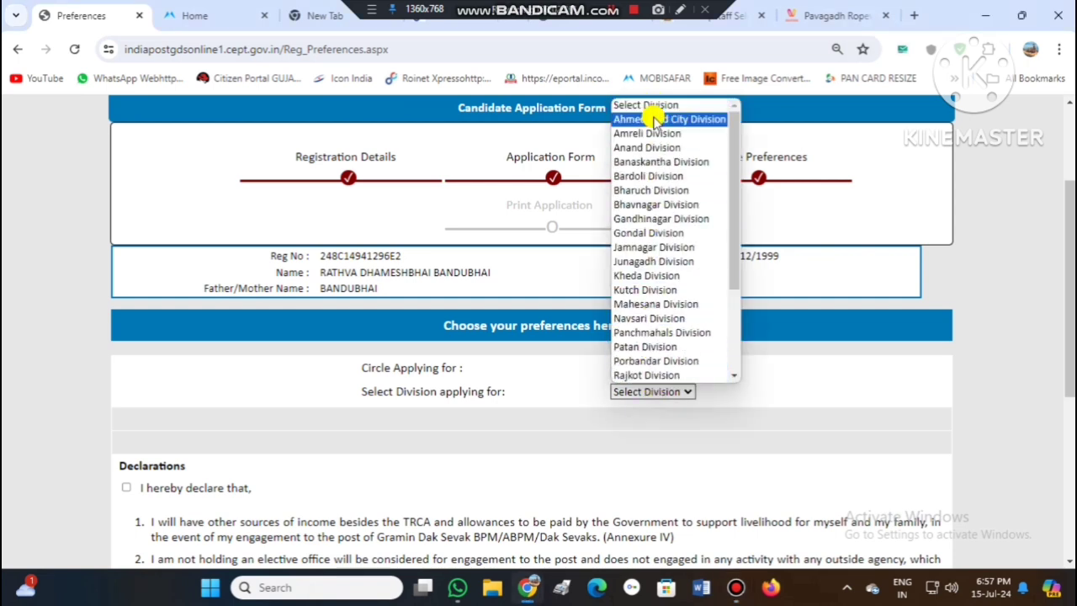
{"action": "scroll", "coordinate": [648, 210], "scroll_direction": "down", "scroll_amount": 1}
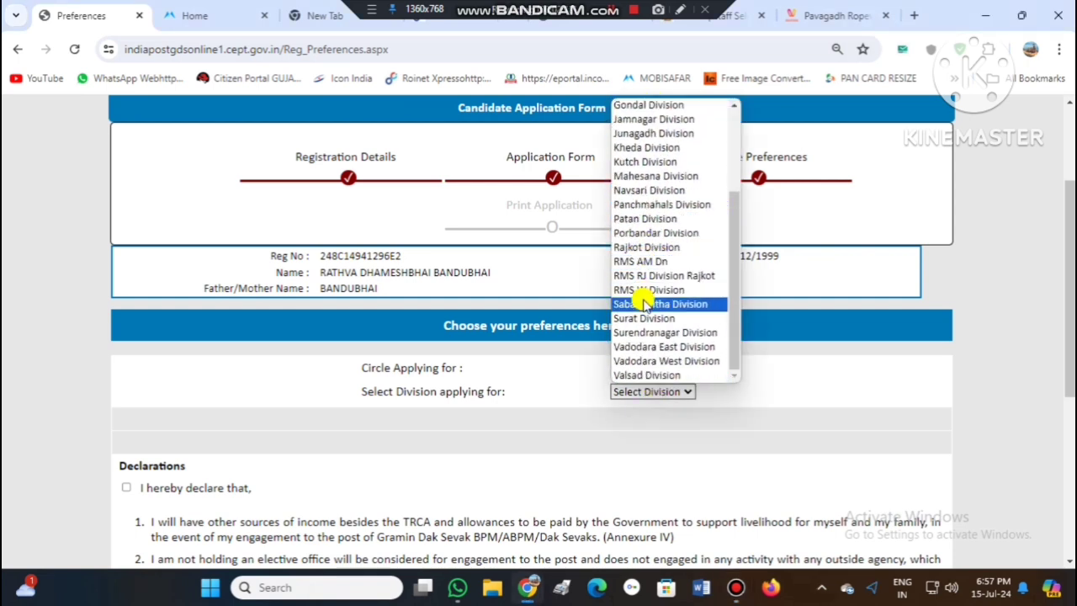
{"action": "scroll", "coordinate": [646, 341], "scroll_direction": "up", "scroll_amount": 3}
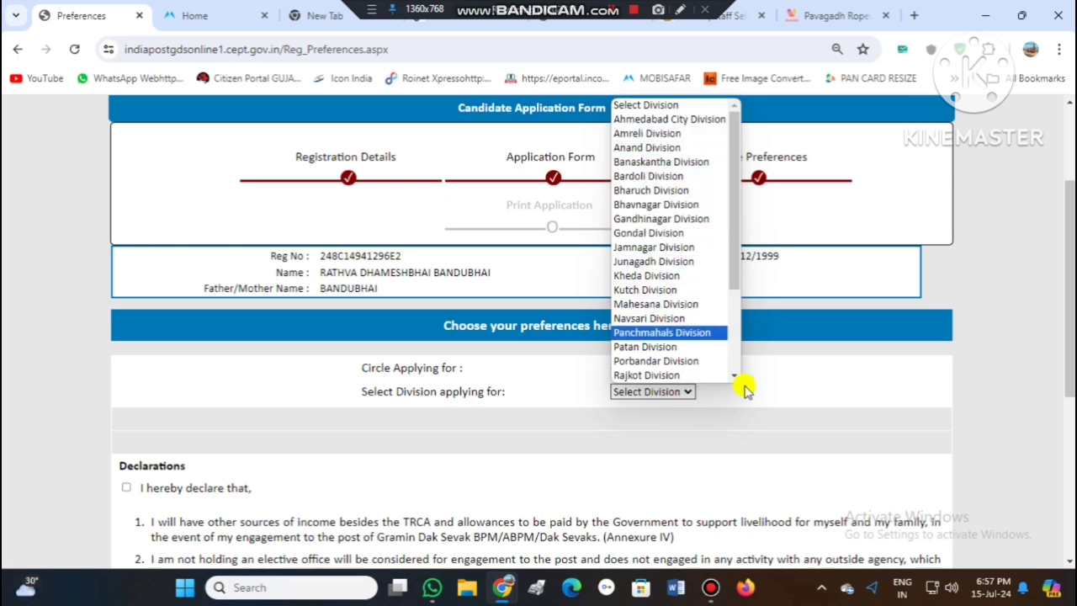
{"action": "key", "text": "Return"}
{"action": "scroll", "coordinate": [313, 344], "scroll_direction": "down", "scroll_amount": 3}
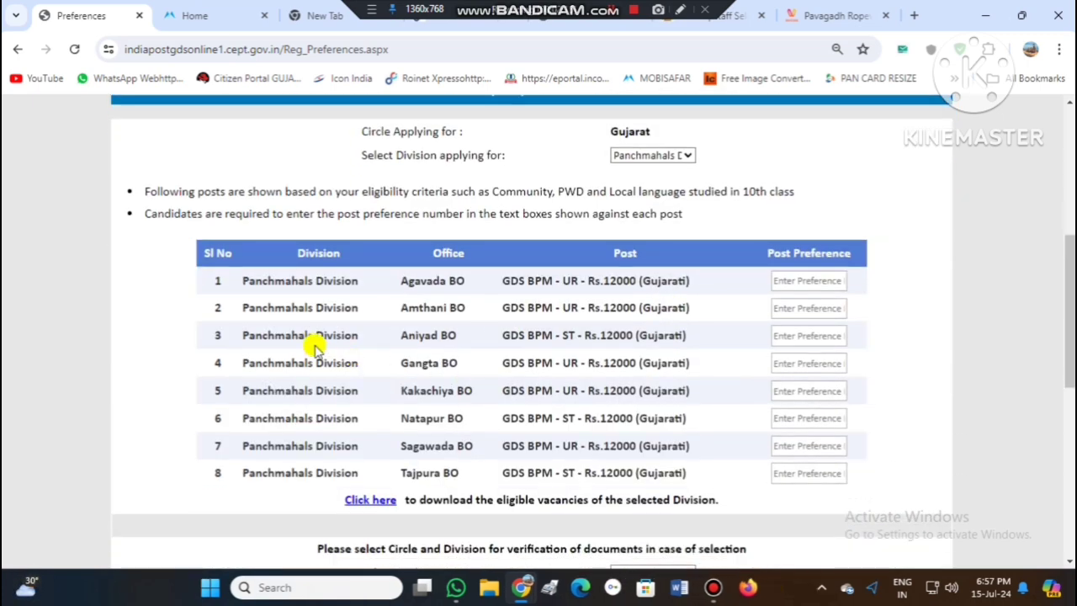
Step: Examine the eligible Panchmahals posts and the line about downloading the division's vacancies
{"action": "left_click_drag", "start_coordinate": [233, 283], "coordinate": [722, 512]}
{"action": "left_click", "coordinate": [722, 512]}
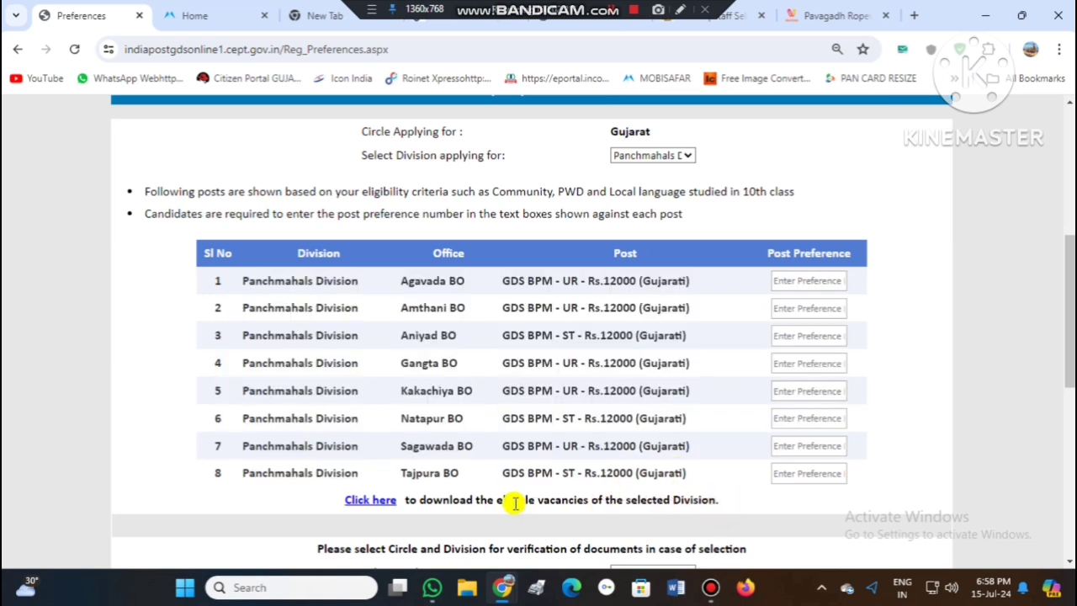
{"action": "left_click_drag", "start_coordinate": [283, 494], "coordinate": [733, 505]}
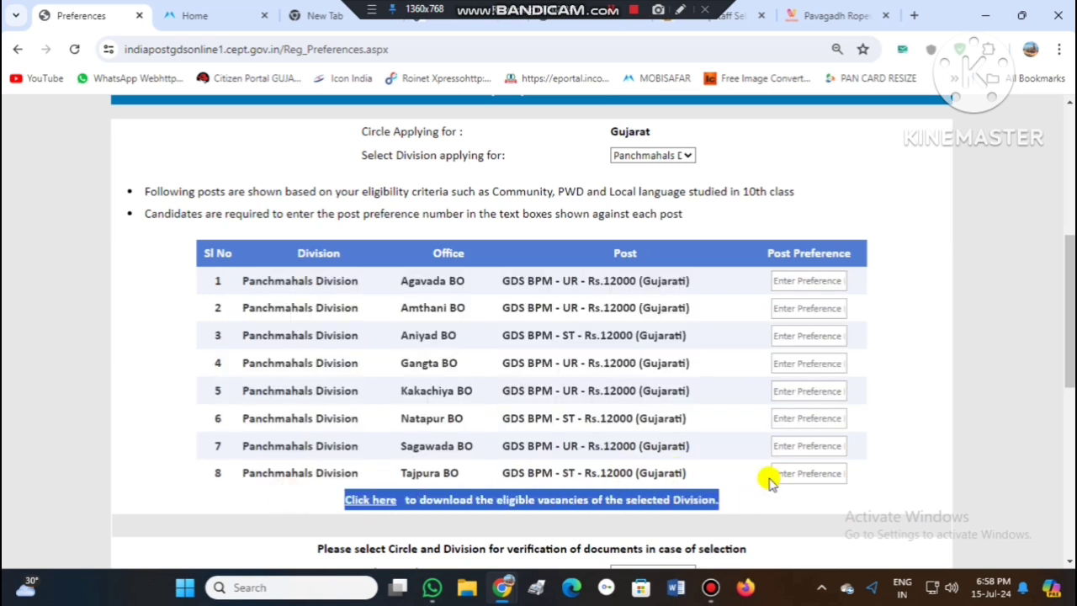
{"action": "left_click", "coordinate": [599, 345]}
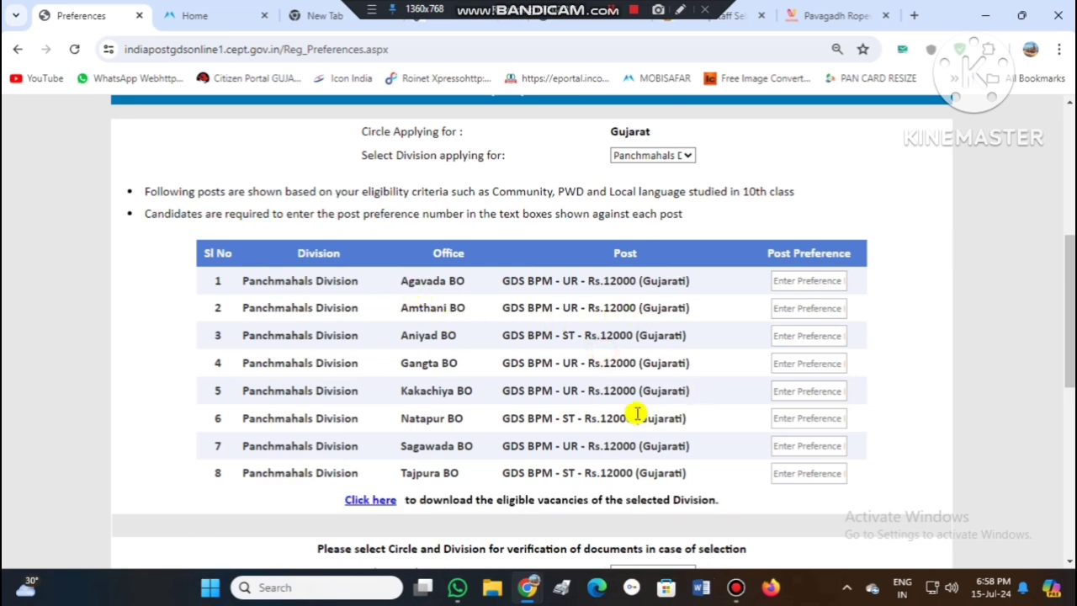
Step: Enter post preference 1 for Tajpura BO, 2 for Natapur BO and 3 for Aniyad BO
{"action": "left_click", "coordinate": [782, 474]}
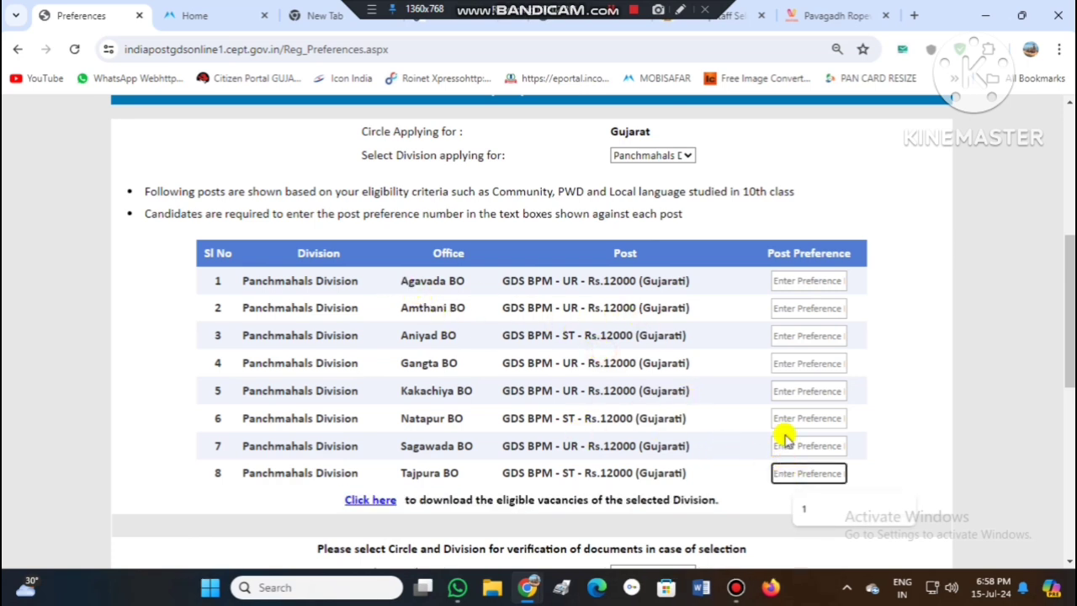
{"action": "type", "text": "1"}
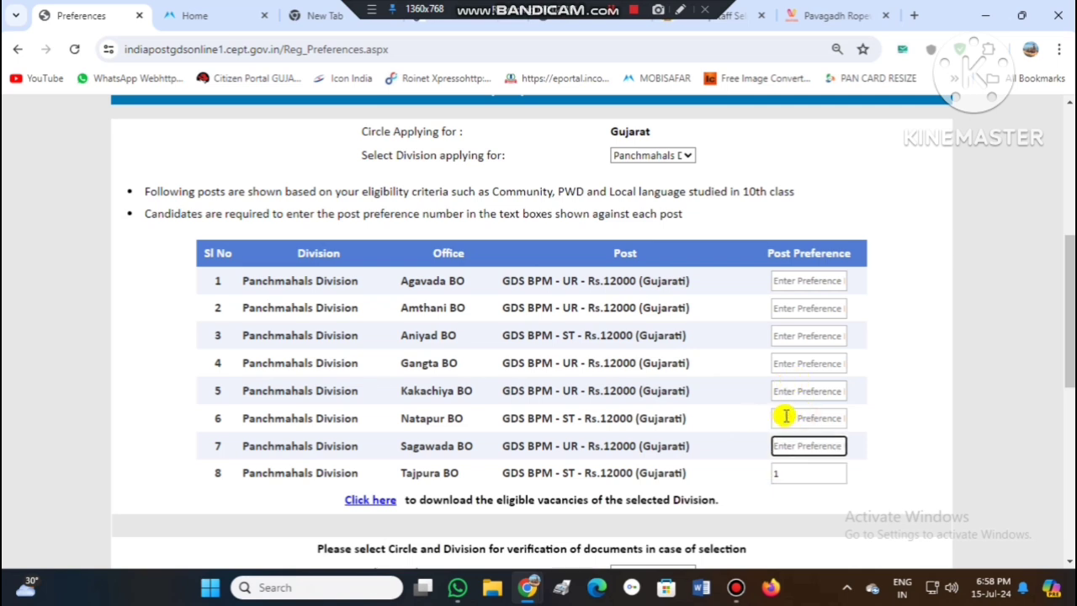
{"action": "left_click", "coordinate": [785, 417]}
{"action": "type", "text": "2"}
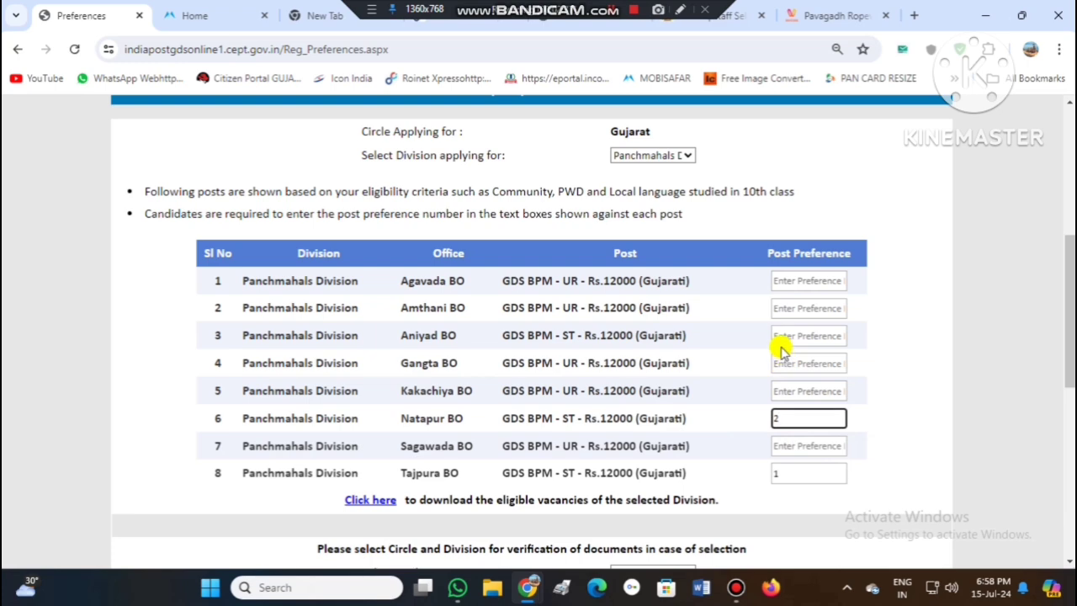
{"action": "left_click", "coordinate": [783, 337]}
{"action": "type", "text": "3"}
Step: Accept the candidate declarations below the document verification circle and division
{"action": "scroll", "coordinate": [716, 365], "scroll_direction": "down", "scroll_amount": 4}
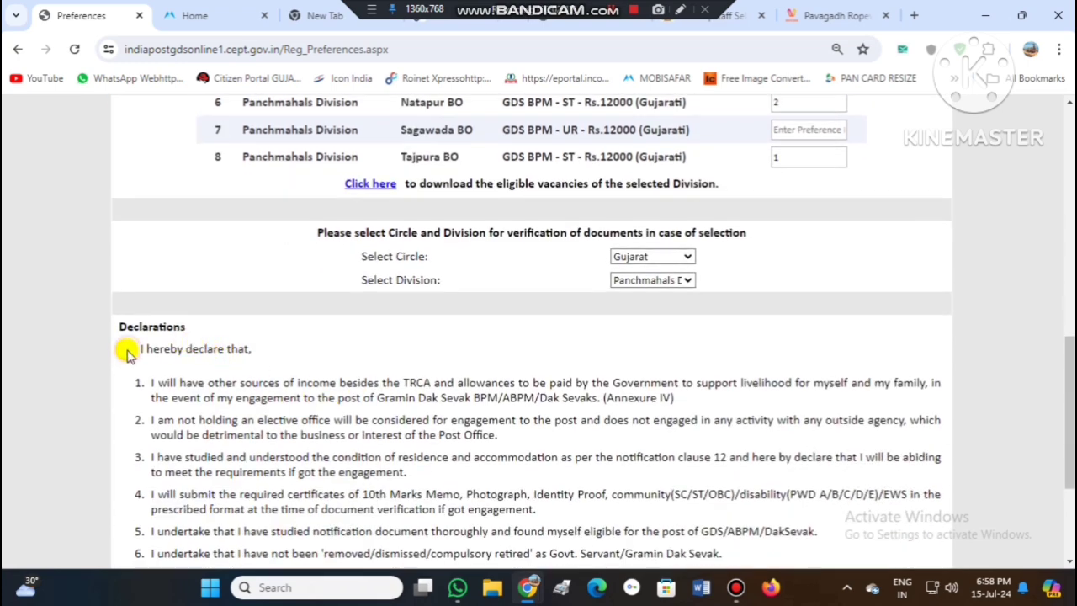
{"action": "scroll", "coordinate": [453, 309], "scroll_direction": "down", "scroll_amount": 3}
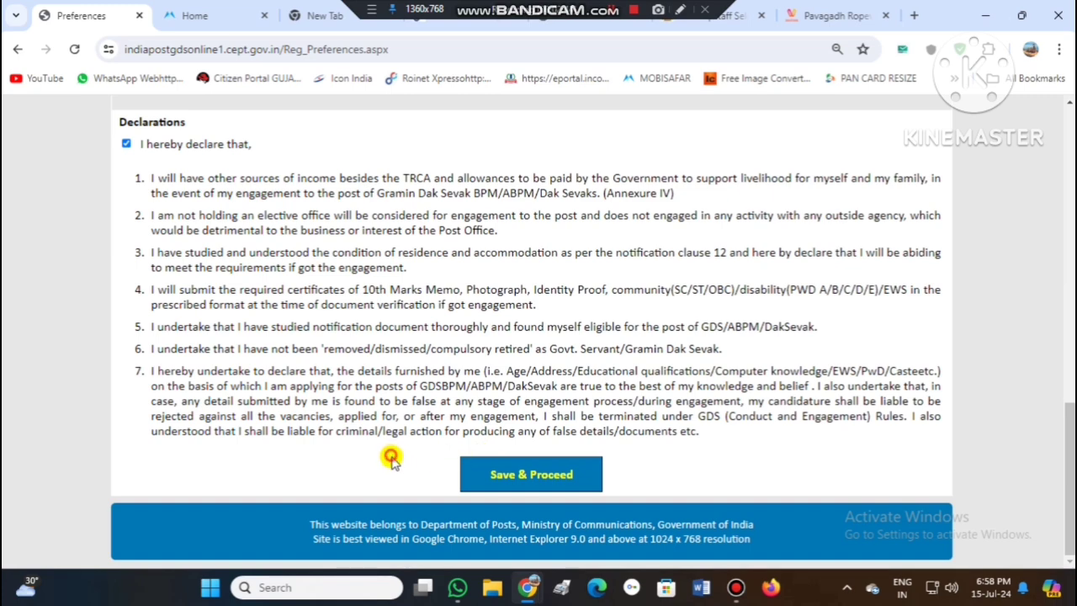
{"action": "left_click_drag", "start_coordinate": [393, 454], "coordinate": [625, 476]}
{"action": "left_click", "coordinate": [637, 476]}
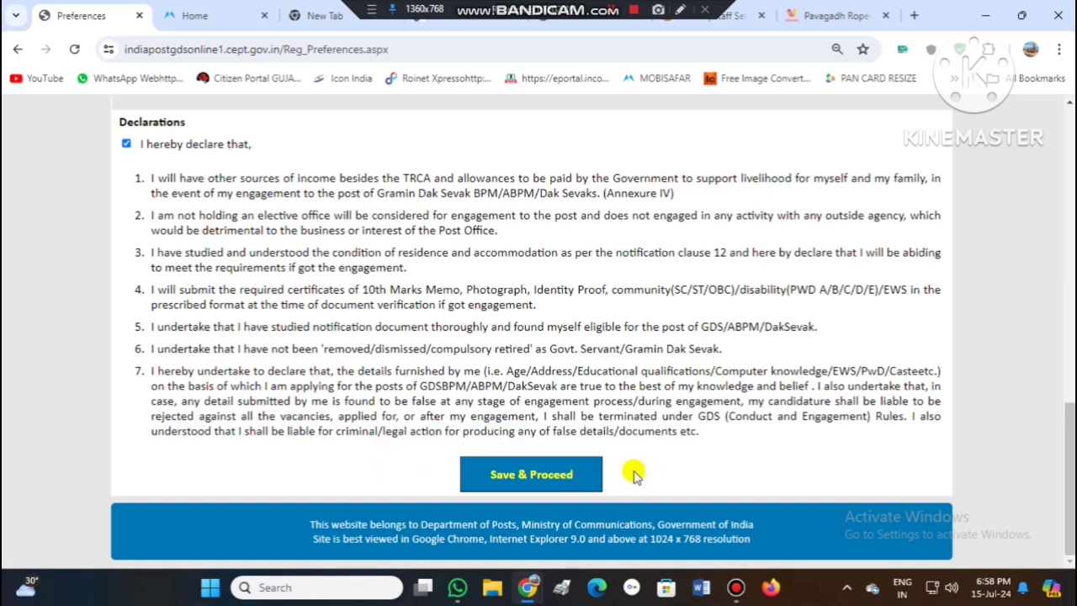
Step: Review the candidate details, chosen division and entered post preferences before saving
{"action": "scroll", "coordinate": [634, 475], "scroll_direction": "up", "scroll_amount": 5}
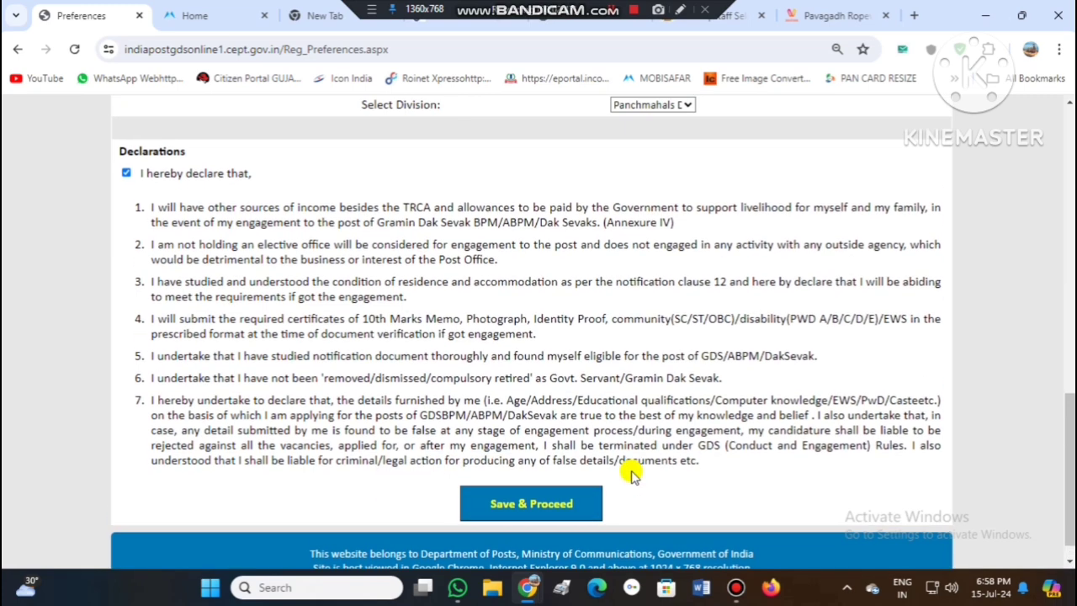
{"action": "scroll", "coordinate": [630, 474], "scroll_direction": "up", "scroll_amount": 5}
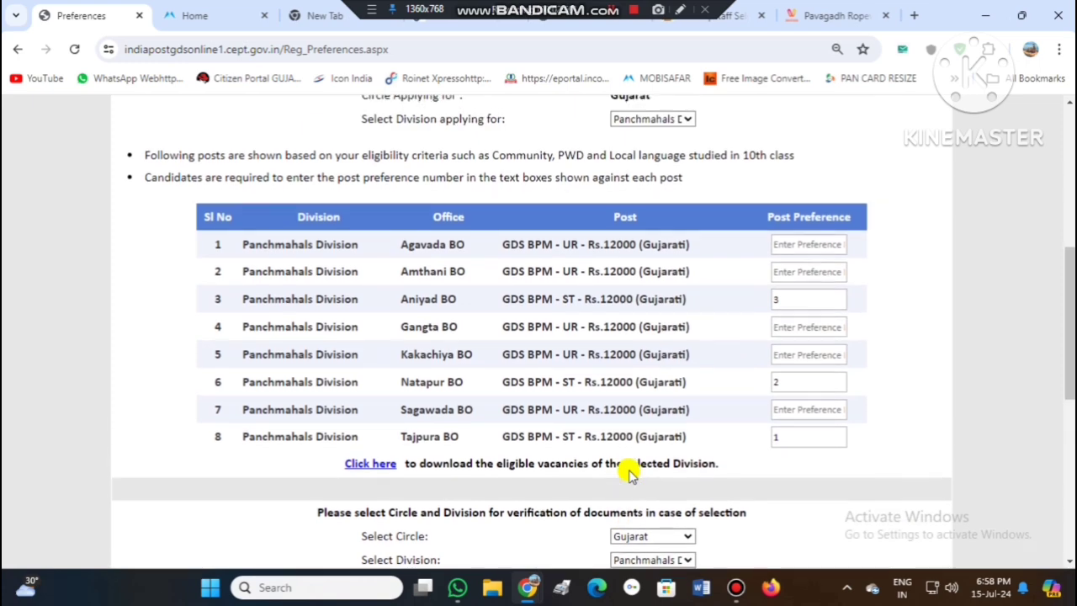
{"action": "scroll", "coordinate": [630, 474], "scroll_direction": "up", "scroll_amount": 1}
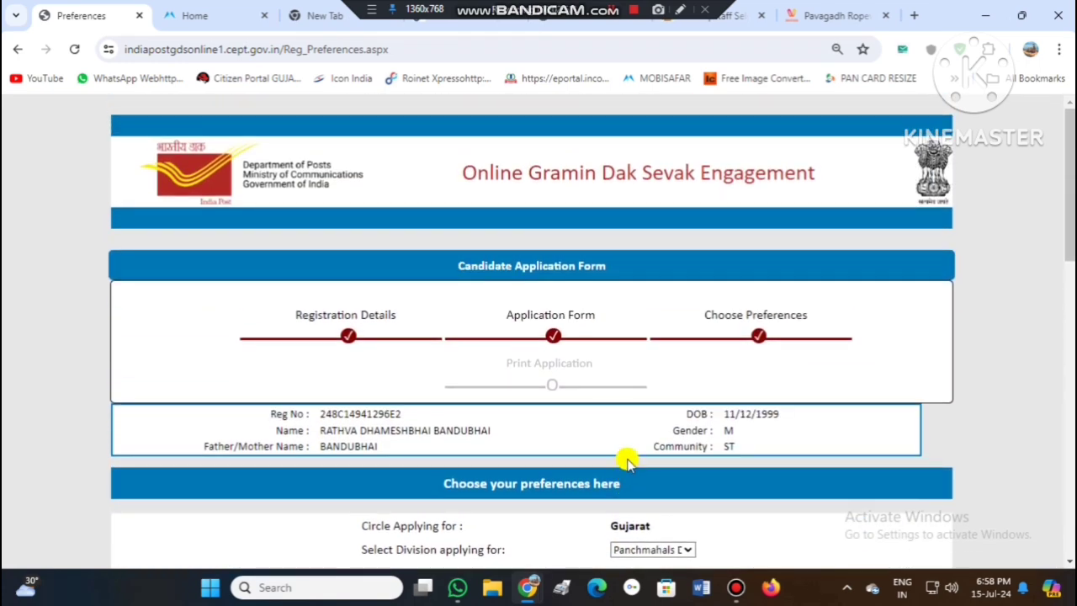
{"action": "scroll", "coordinate": [757, 396], "scroll_direction": "down", "scroll_amount": 5}
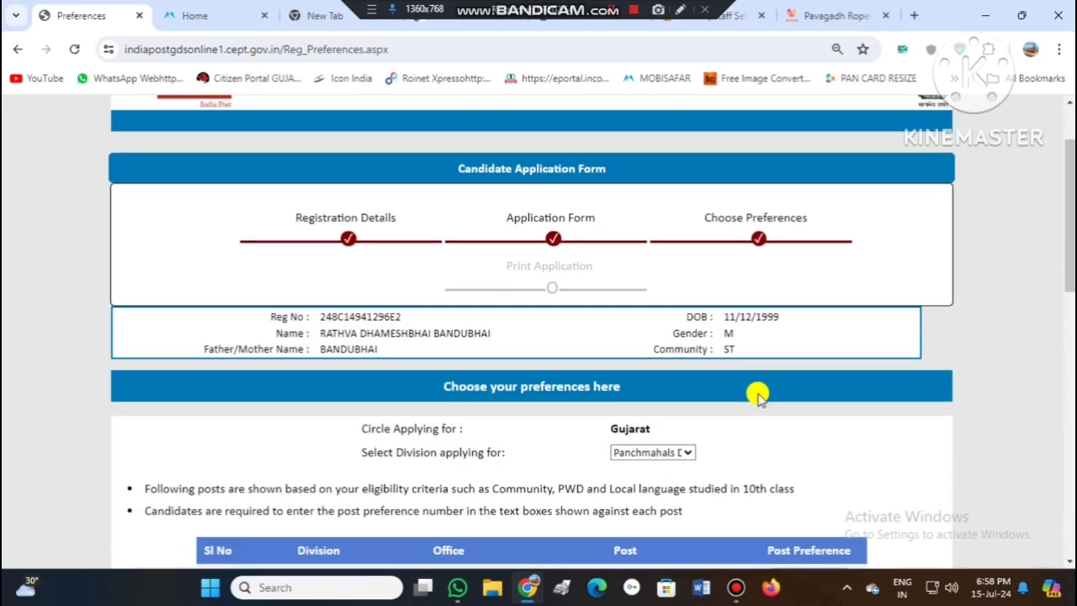
{"action": "scroll", "coordinate": [758, 395], "scroll_direction": "down", "scroll_amount": 2}
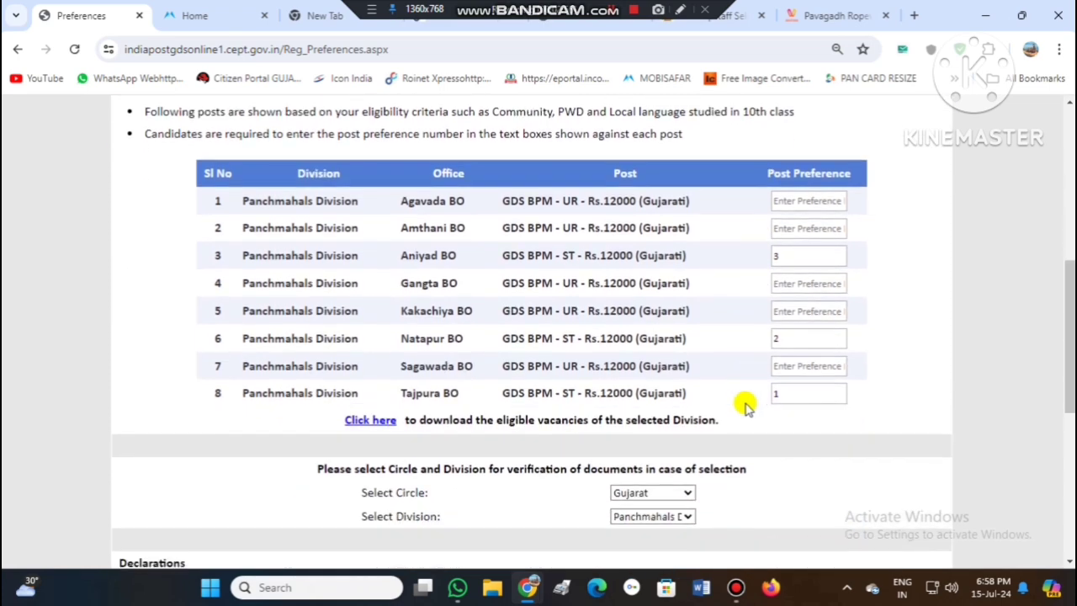